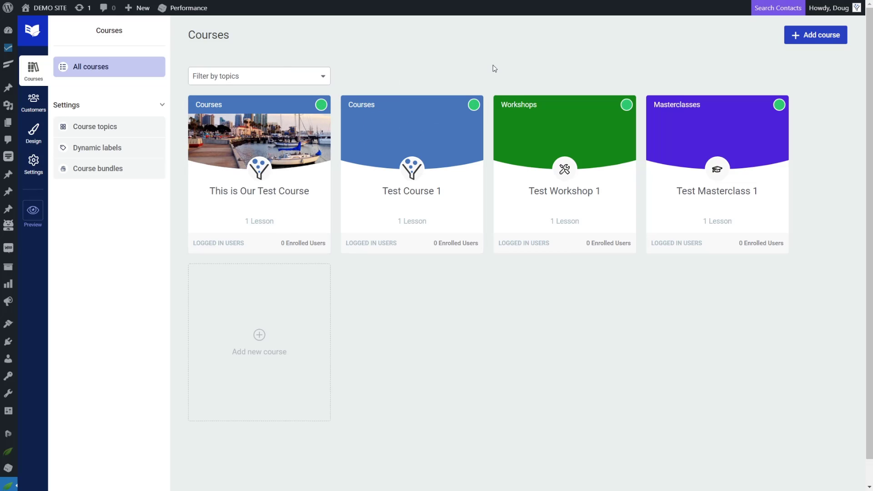
- Create and save a new Thrive Apprentice course named 'The Best Course Ever'
click(807, 35)
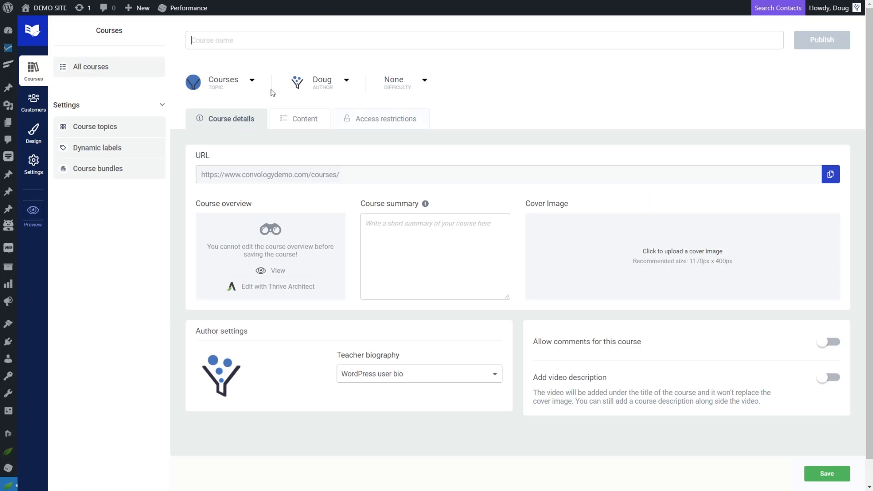
text(The Best Course Ever)
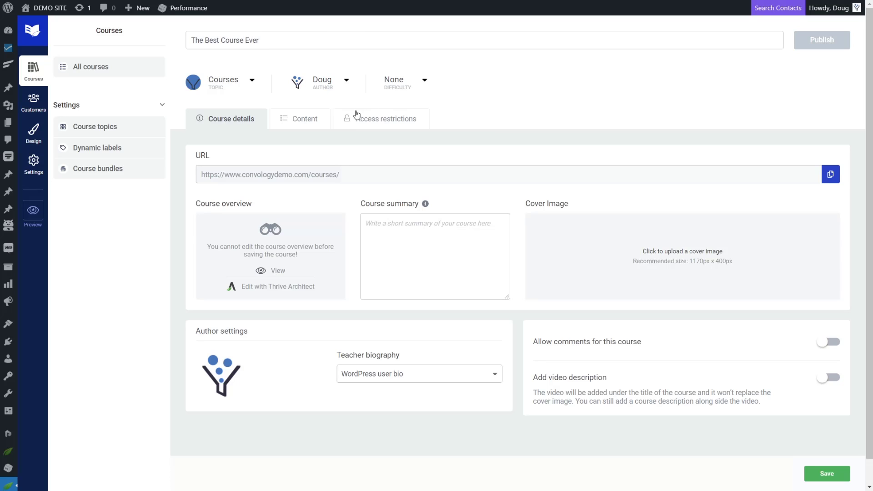
click(318, 123)
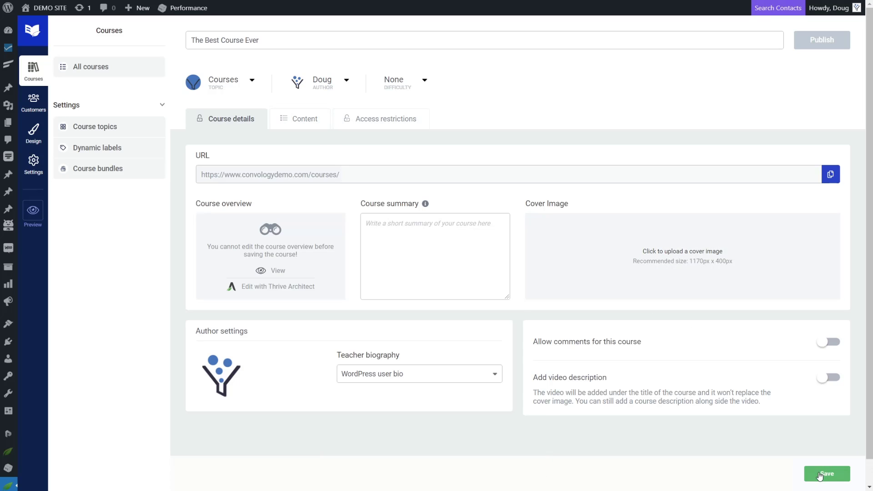
click(825, 472)
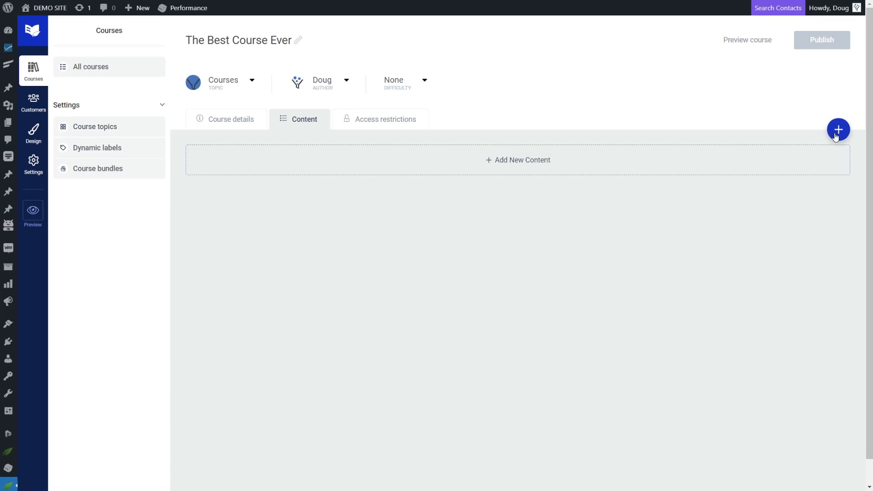
- Add the lesson 'The Best Lesson Ever', publish it, then publish the course
click(838, 131)
click(307, 150)
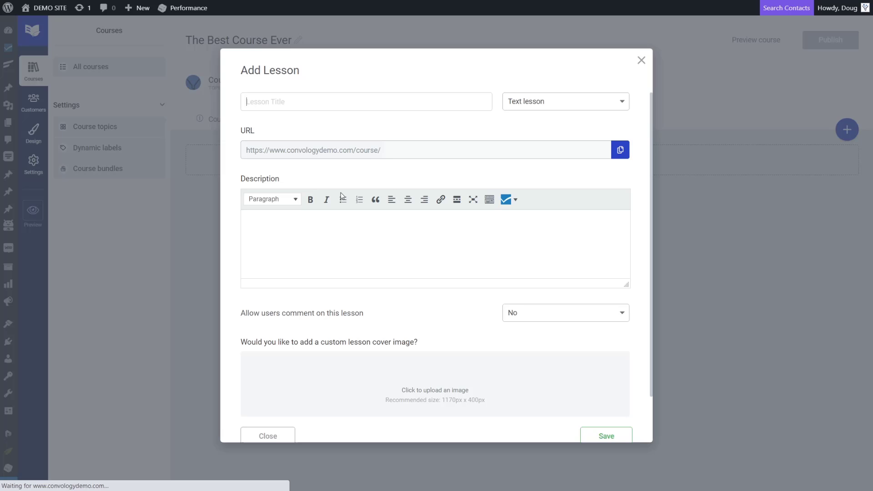
text(The Best Lesson)
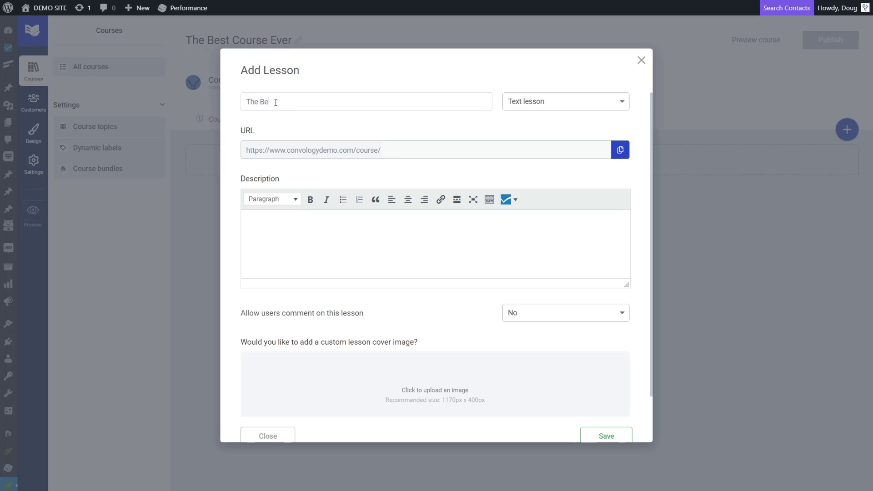
text( Ever)
click(609, 436)
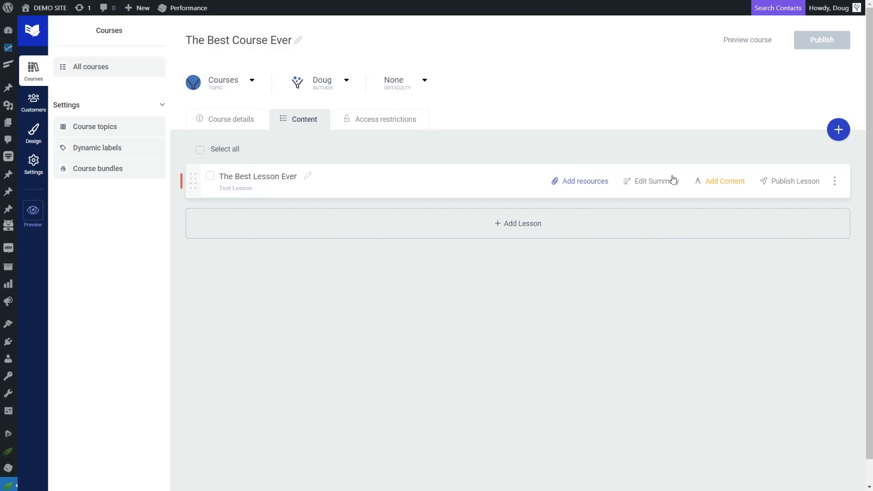
click(787, 184)
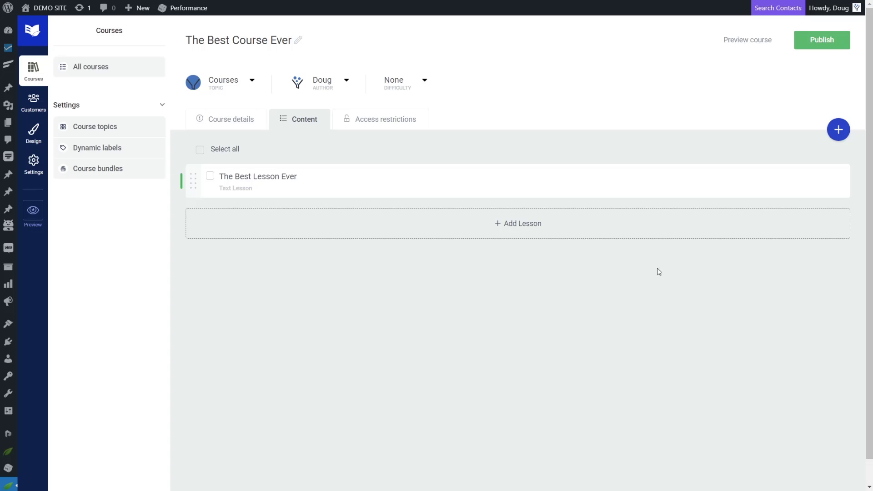
click(824, 45)
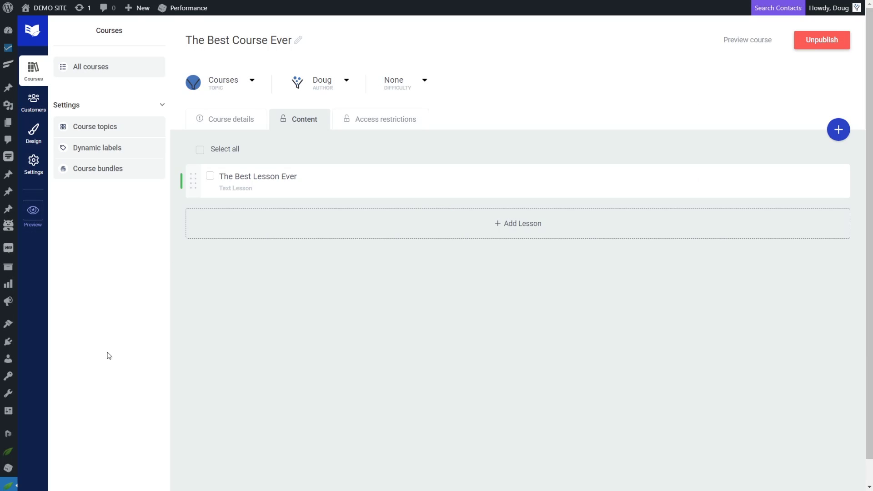
- Switch on Restrict access for The Best Course Ever and expand the WooCommerce Product access row
scroll(69, 447, down, 2)
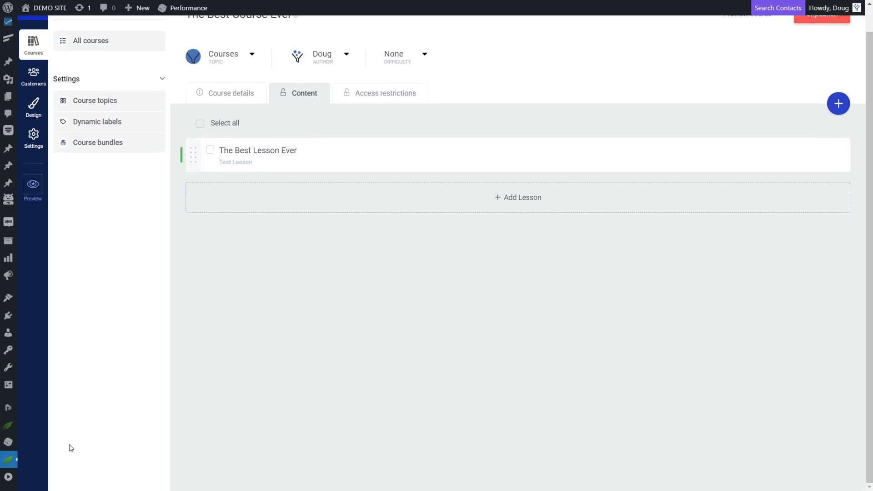
click(9, 476)
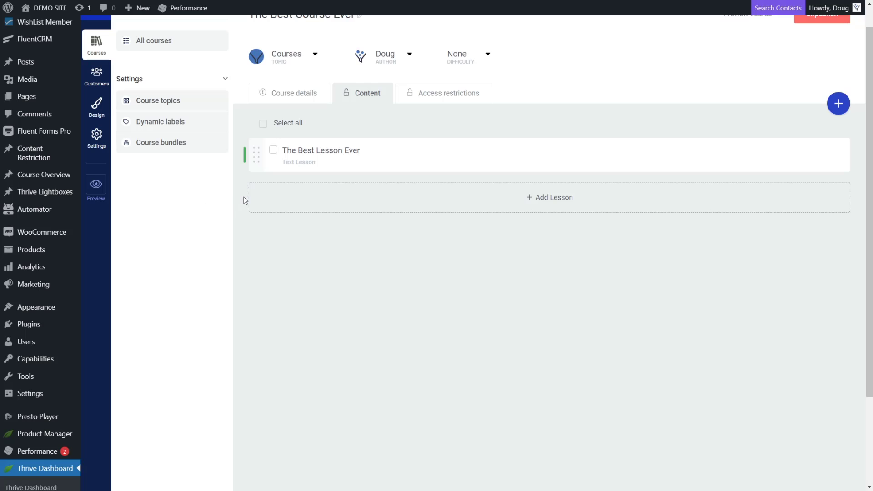
scroll(462, 122, up, 1)
click(445, 122)
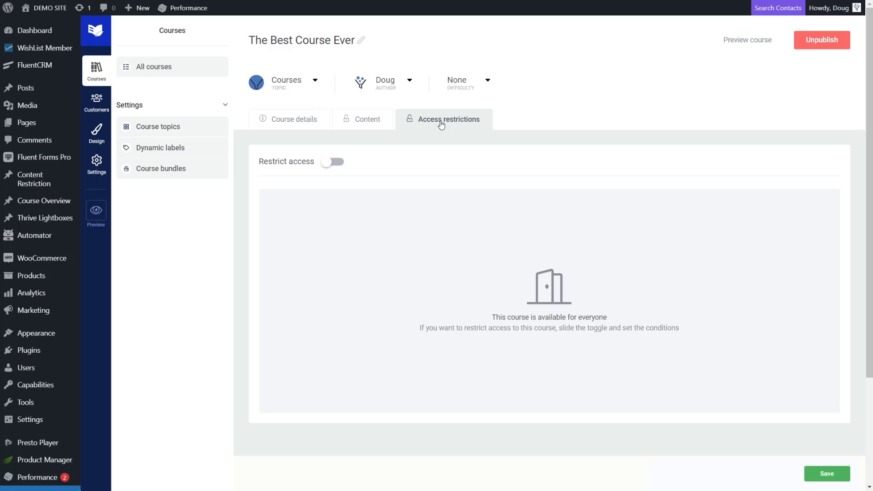
click(333, 162)
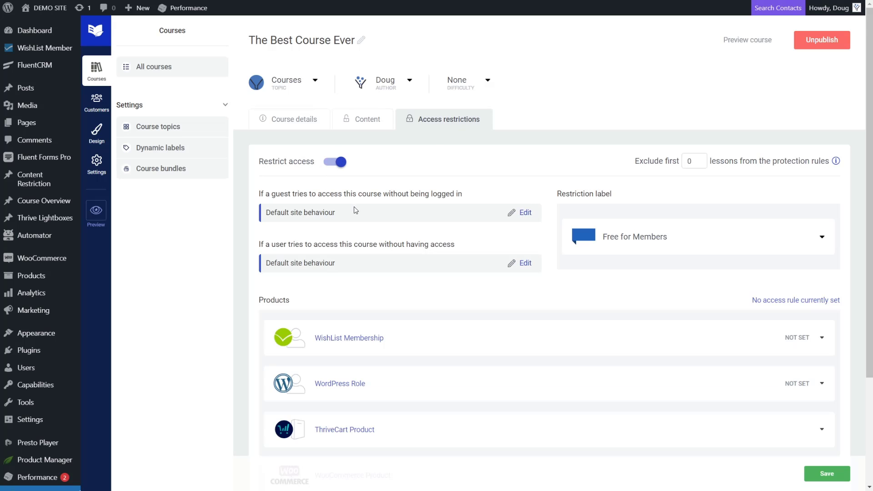
scroll(356, 210, down, 3)
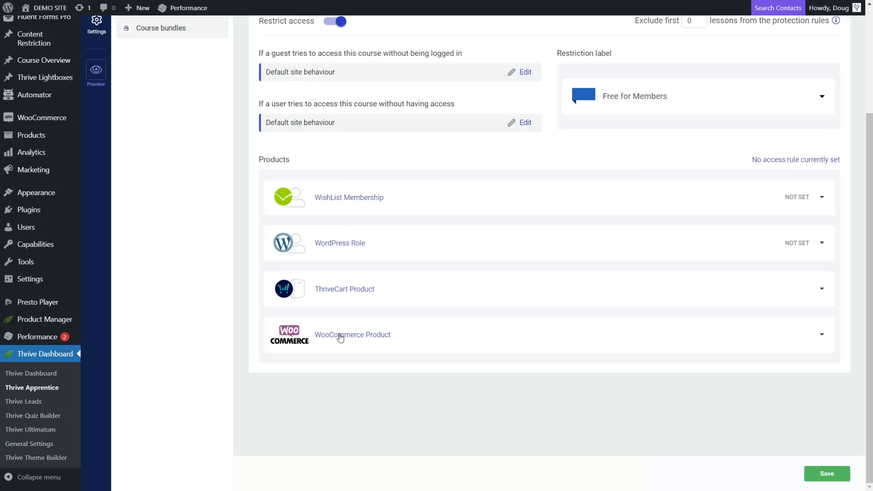
click(355, 335)
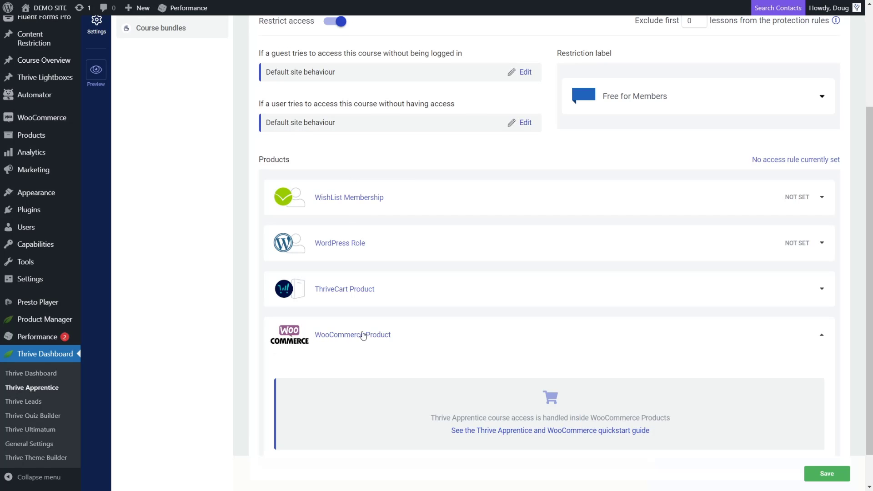
scroll(364, 336, down, 1)
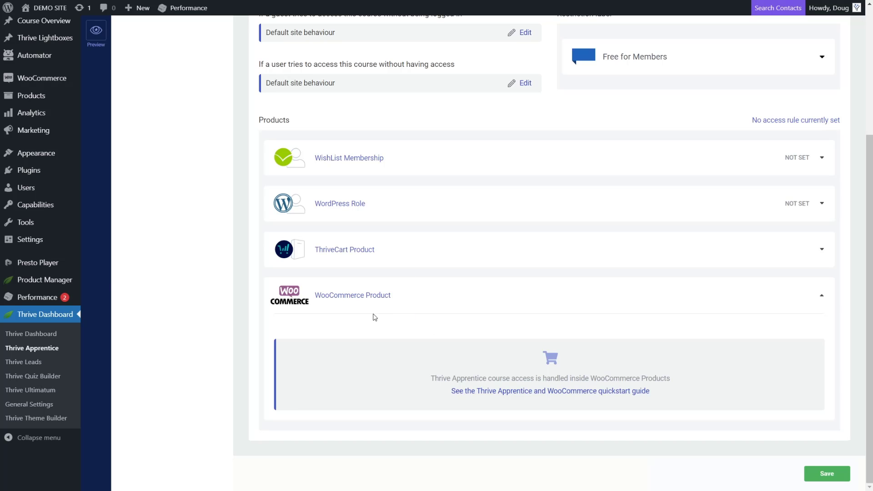
- Add a new WooCommerce product named 'The Best Course Ever' and let it autosave as a draft
mouse_move(30, 96)
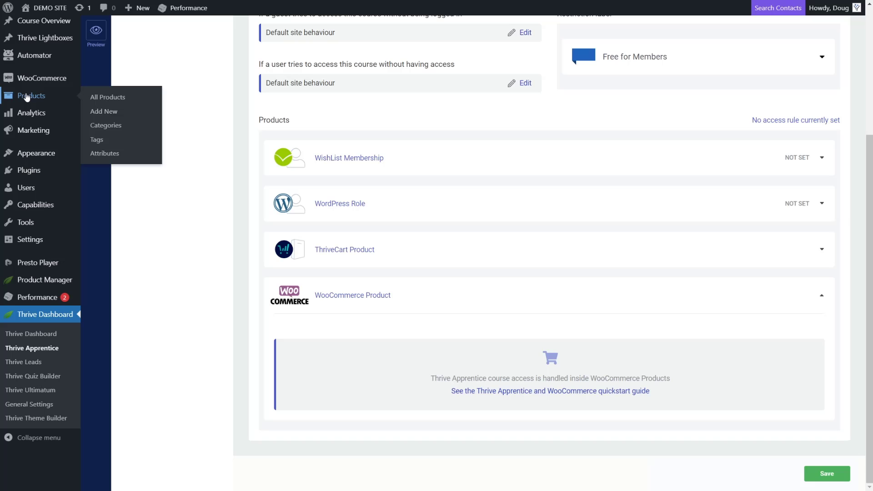
click(104, 116)
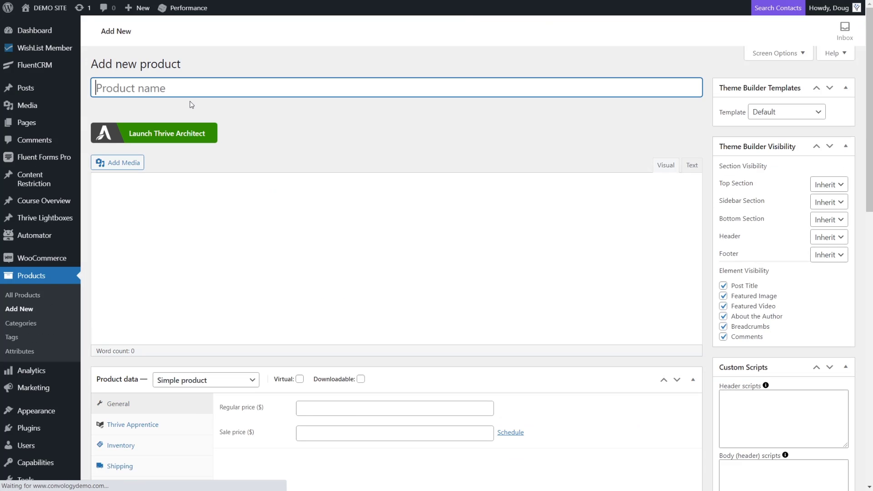
text(The )
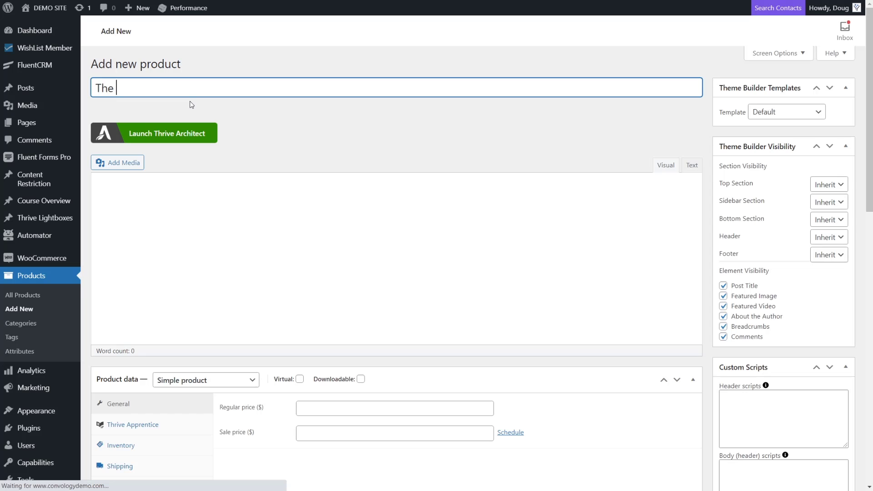
text(Best Course Ever)
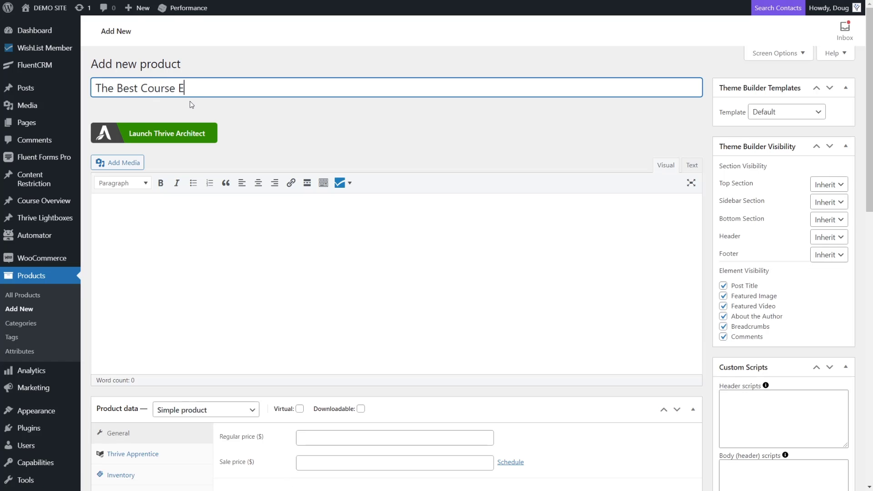
click(291, 148)
scroll(308, 144, down, 2)
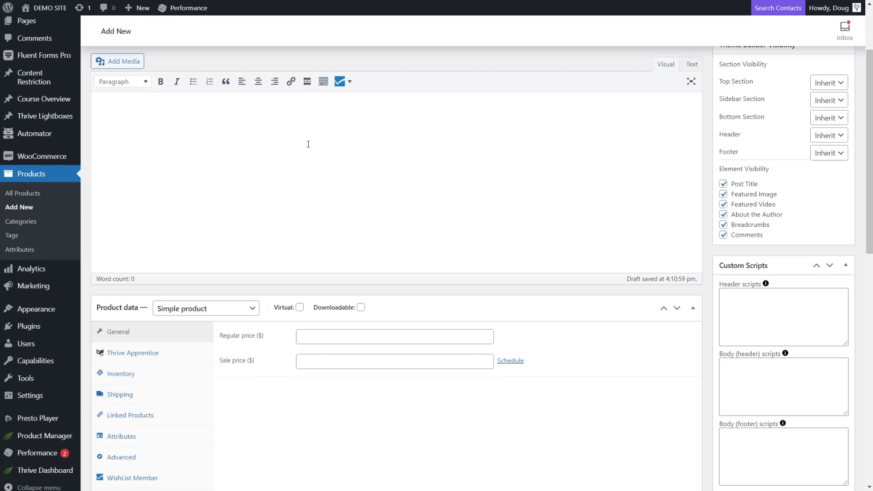
scroll(309, 144, up, 1)
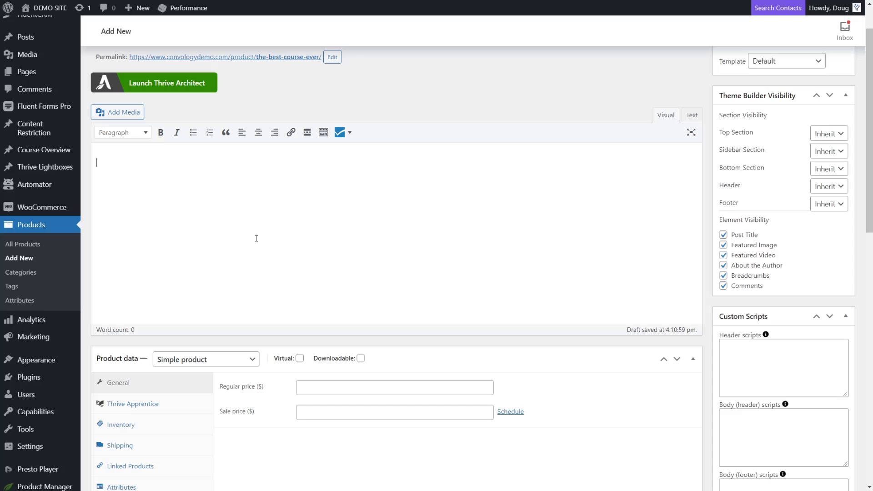
scroll(289, 224, down, 2)
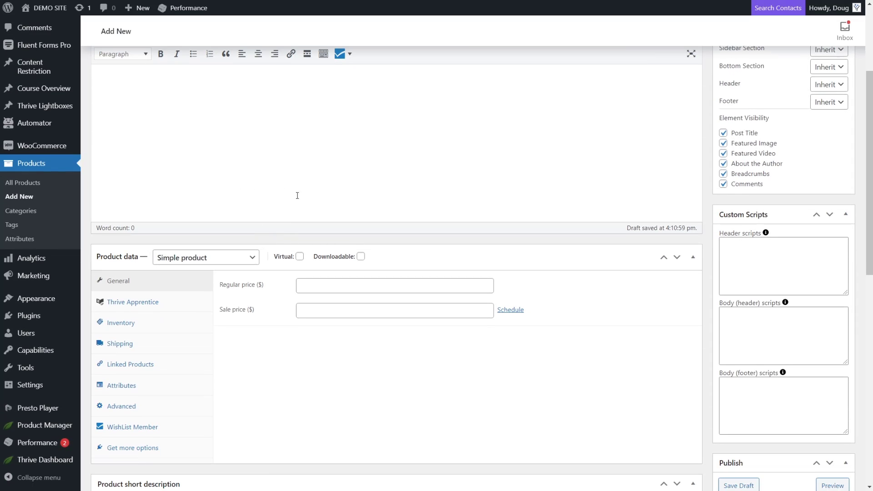
scroll(282, 149, down, 2)
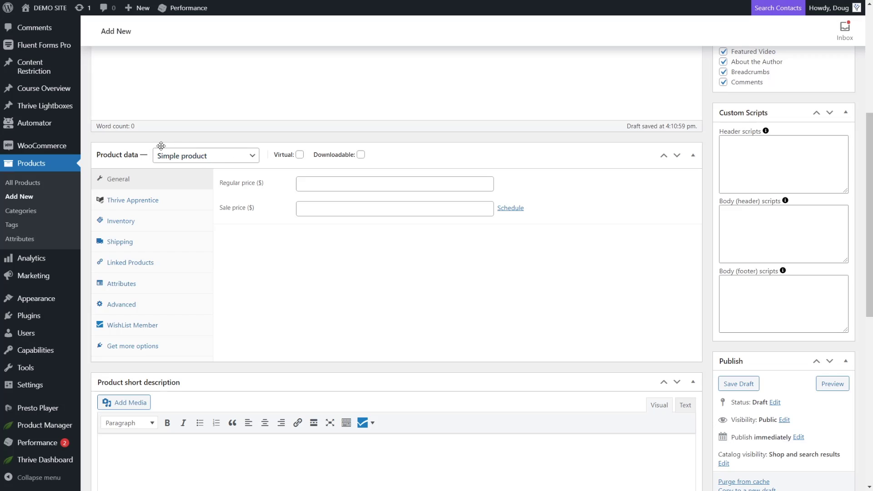
- Mark the product as Virtual with a regular price of 0
click(299, 155)
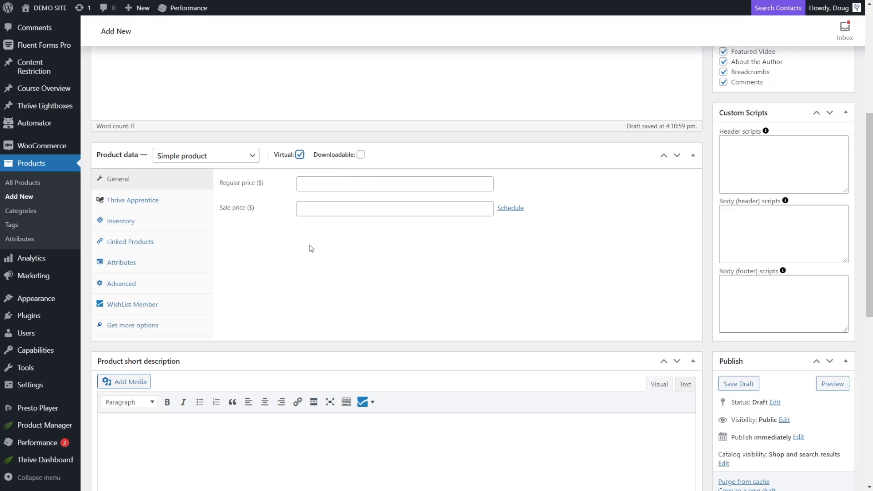
click(337, 182)
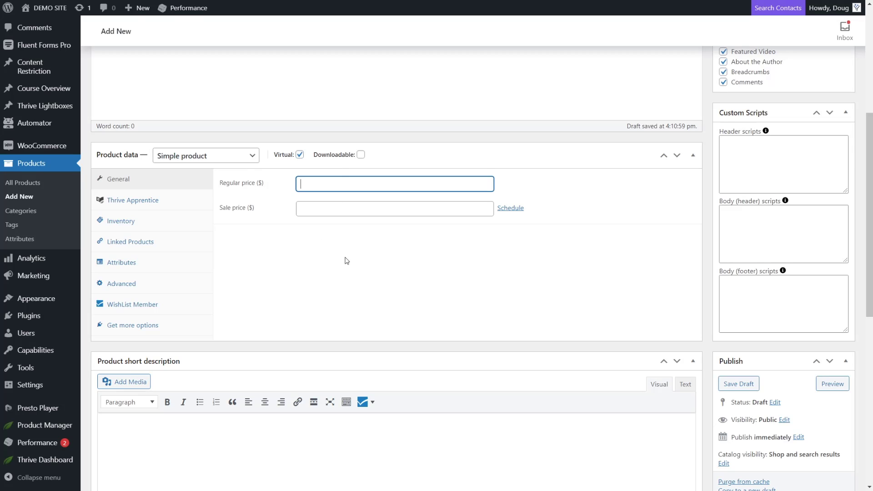
text(0)
click(341, 260)
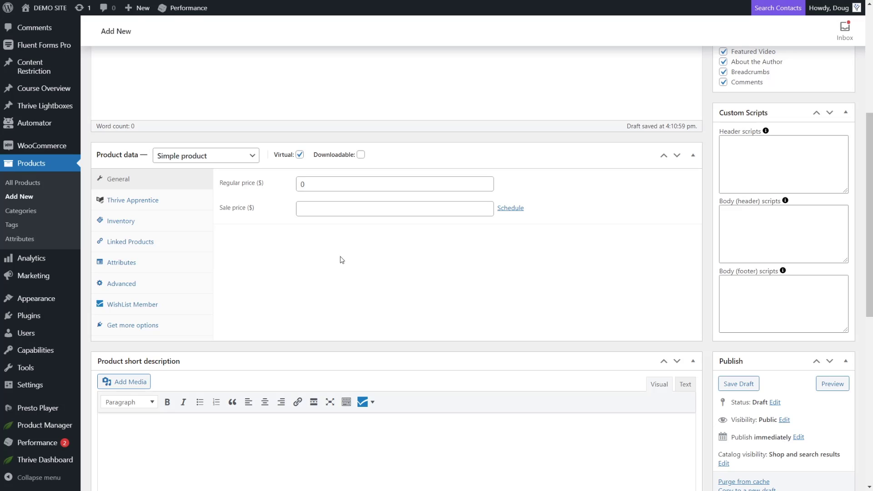
- Link the product to The Best Course Ever in its Thrive Apprentice settings
click(148, 202)
click(333, 185)
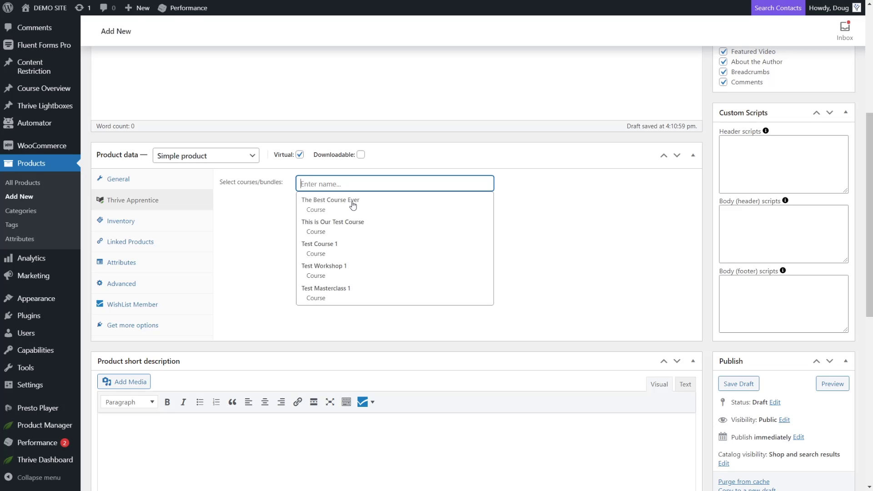
click(342, 206)
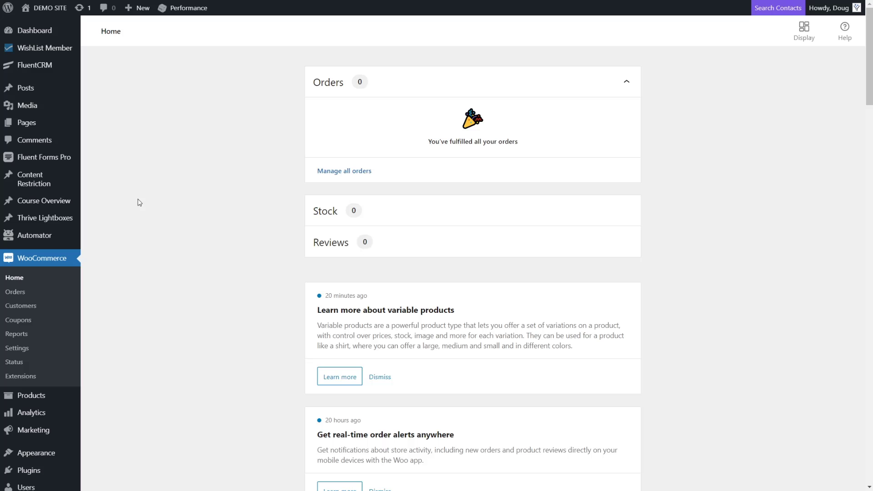
- In Accounts & Privacy settings, disallow guest orders and allow logging into existing accounts at checkout
click(22, 354)
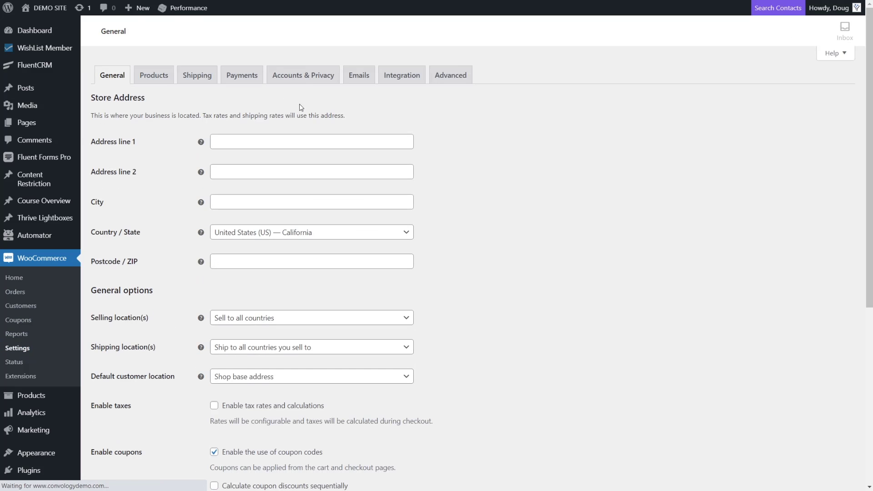
click(308, 78)
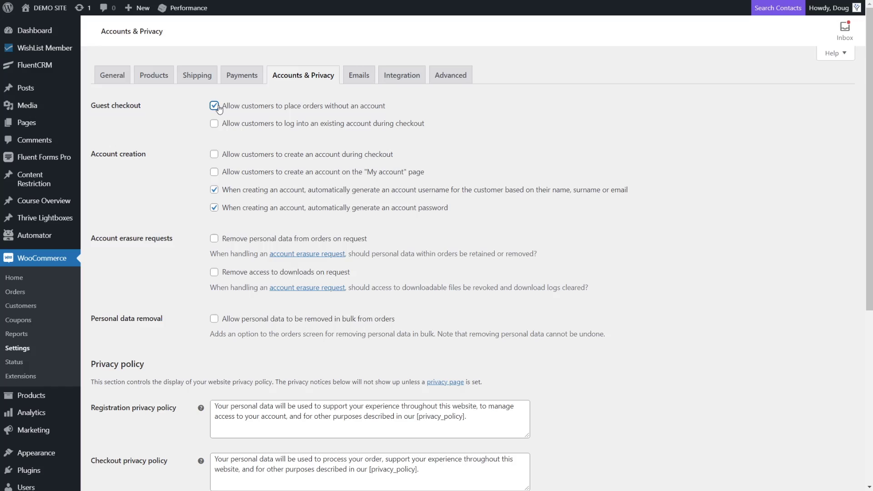
click(218, 107)
click(214, 123)
- Allow account creation during checkout, stop auto-generating account passwords, and save the changes
click(182, 144)
click(217, 155)
click(196, 162)
click(214, 208)
click(179, 210)
scroll(202, 221, down, 3)
scroll(203, 221, down, 3)
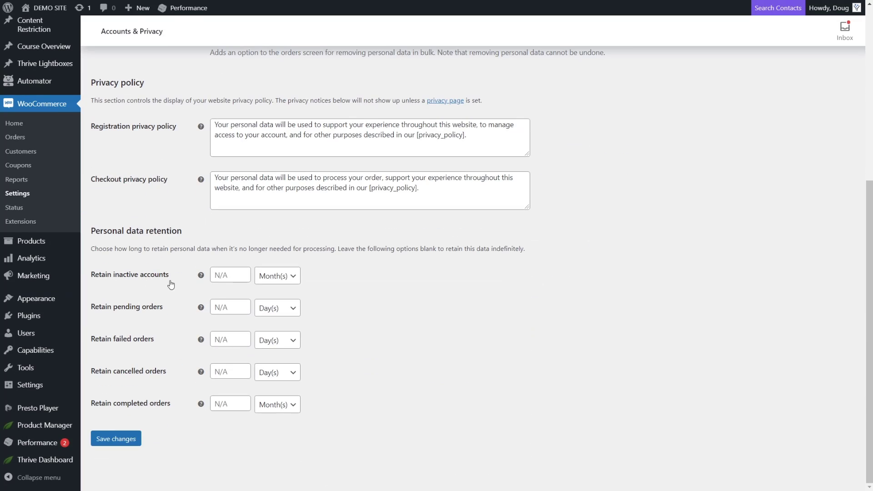
click(119, 438)
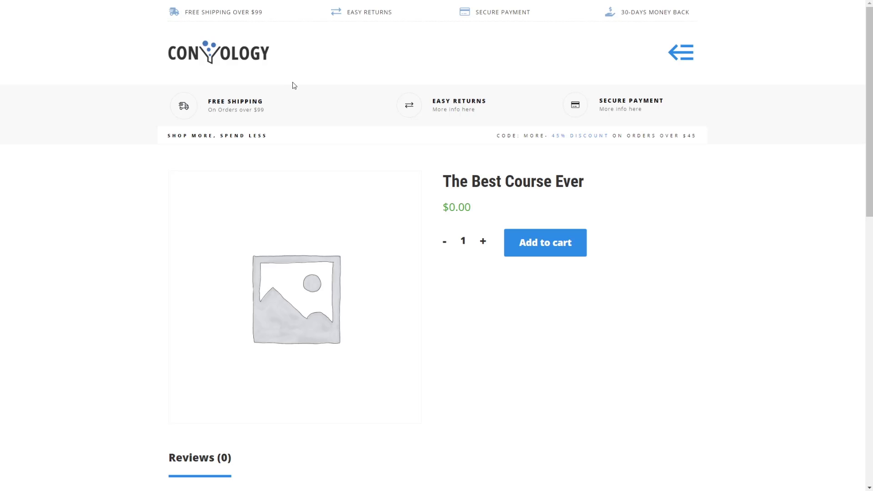
- Add The Best Course Ever ($0.00) to the cart and view the cart
click(542, 244)
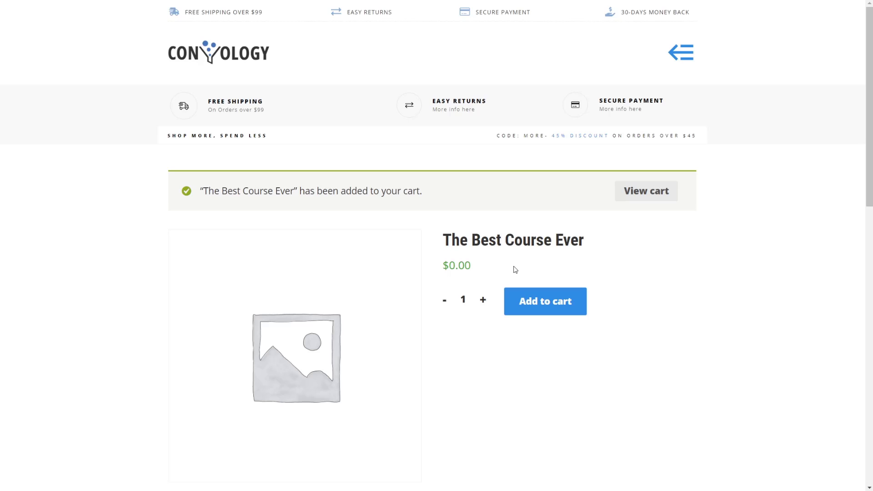
click(648, 198)
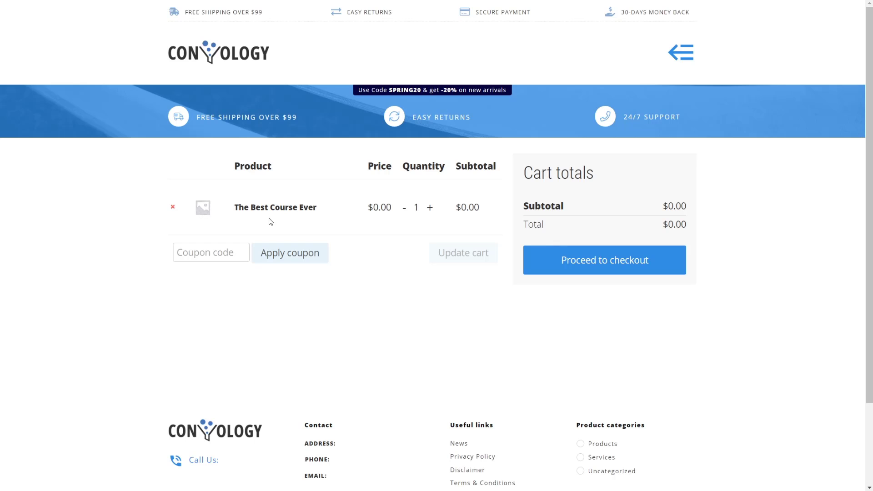
- Proceed to checkout and look over the form, briefly toggling the returning-customer login
click(621, 273)
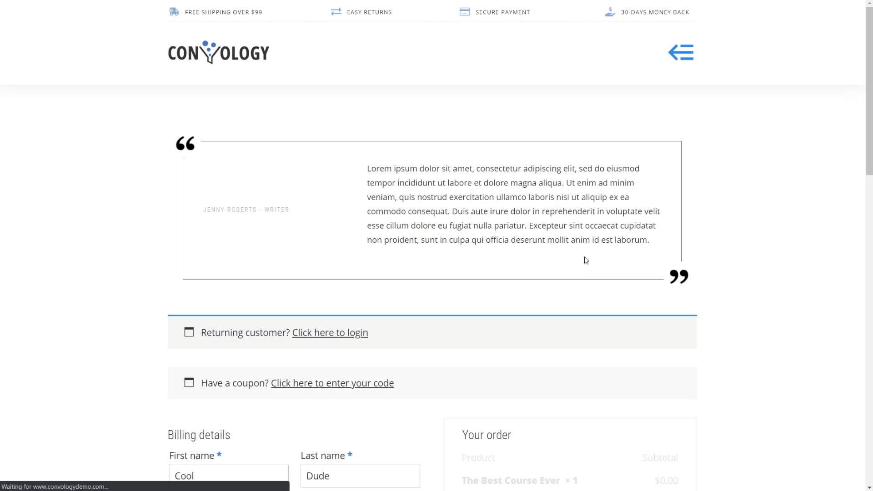
scroll(566, 298, down, 5)
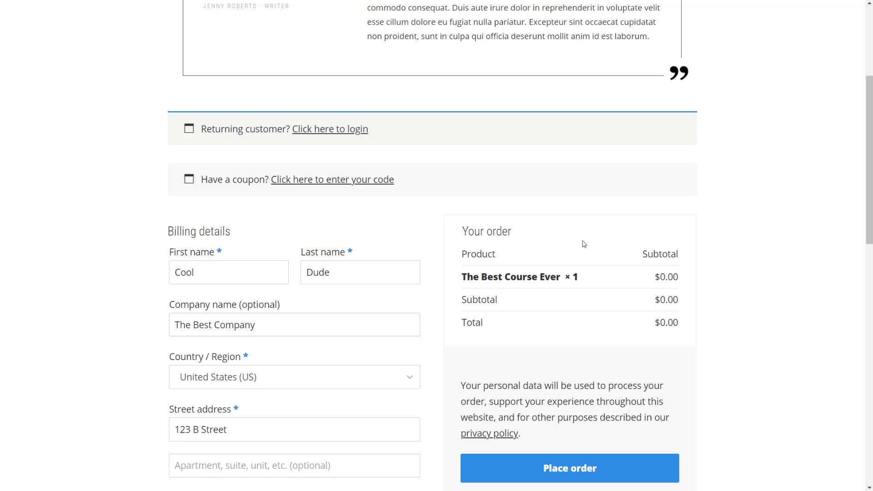
scroll(554, 239, down, 1)
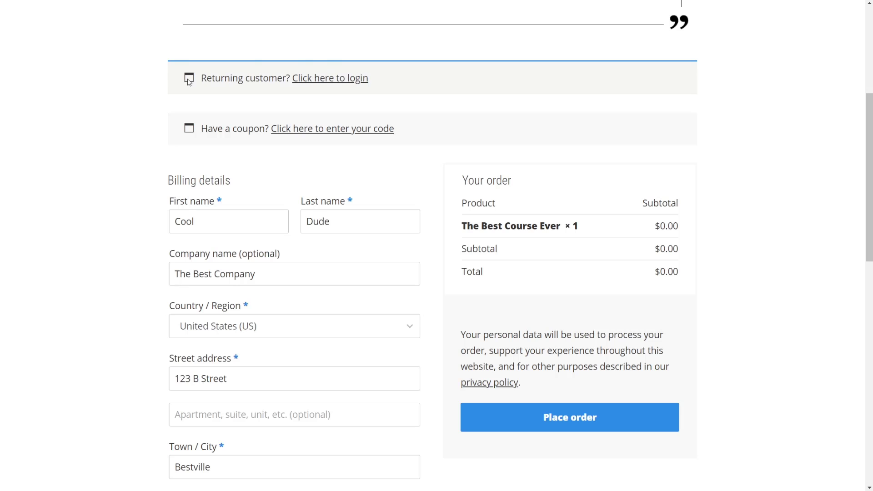
click(323, 81)
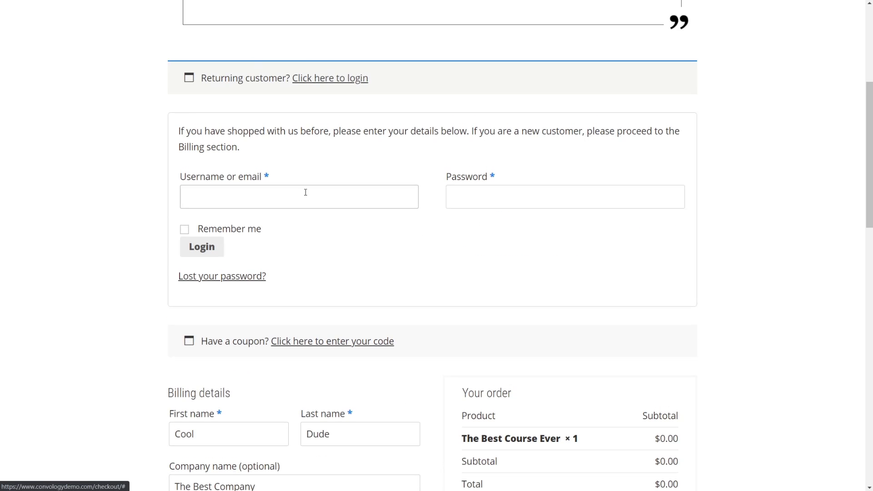
click(353, 80)
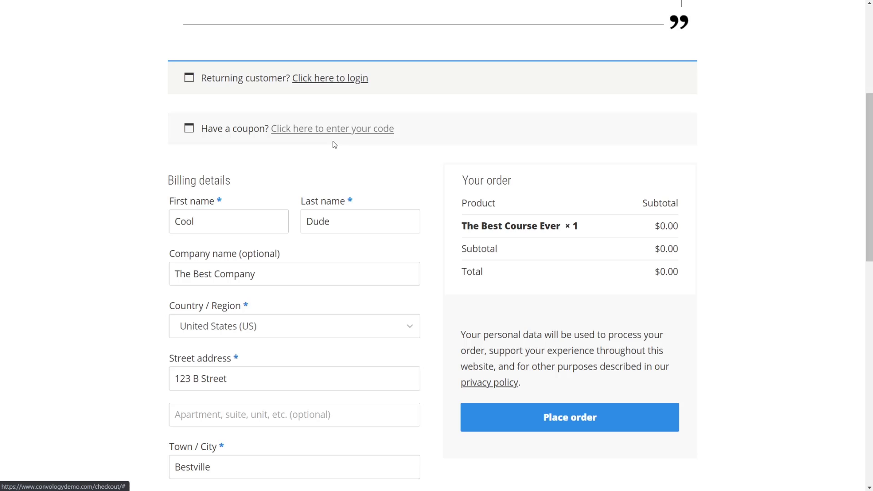
scroll(325, 162, down, 8)
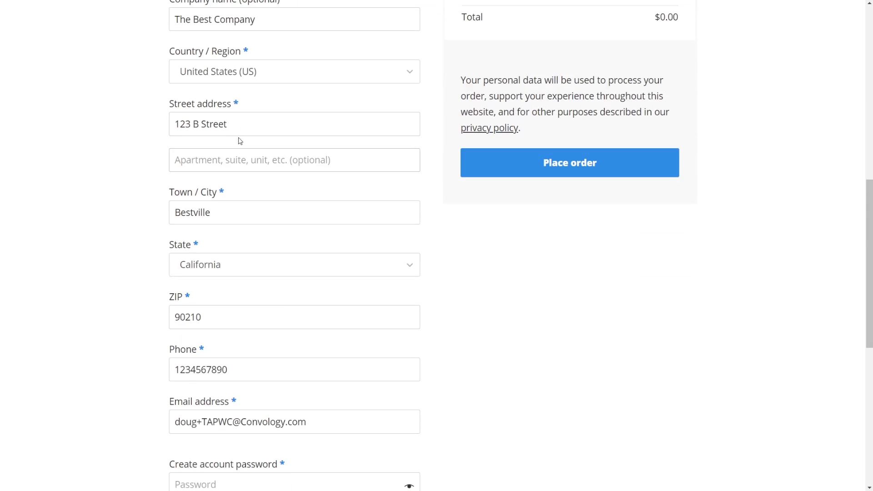
scroll(230, 163, down, 3)
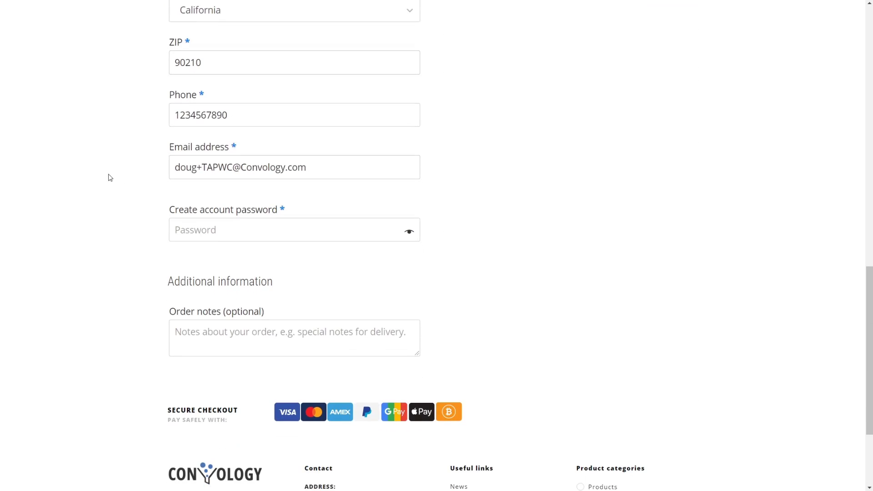
- Enter a strong account password in Create account password and place the order
click(243, 236)
click(204, 234)
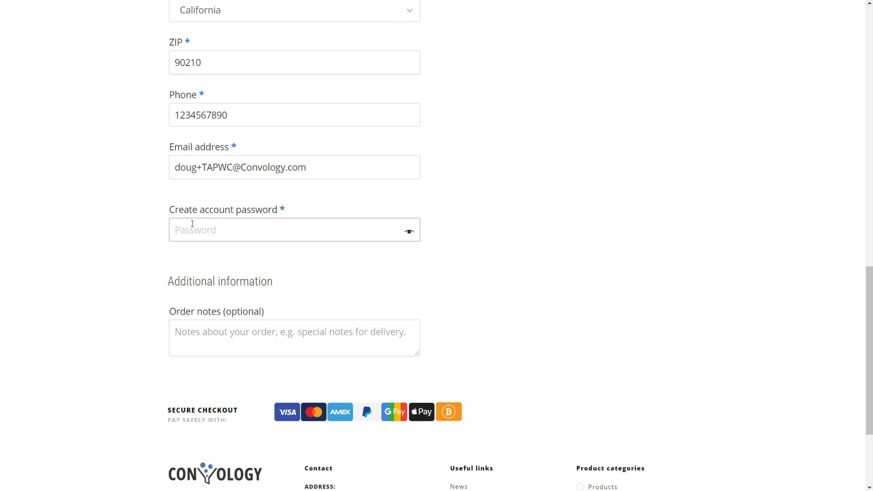
text(•••••••••••••••••)
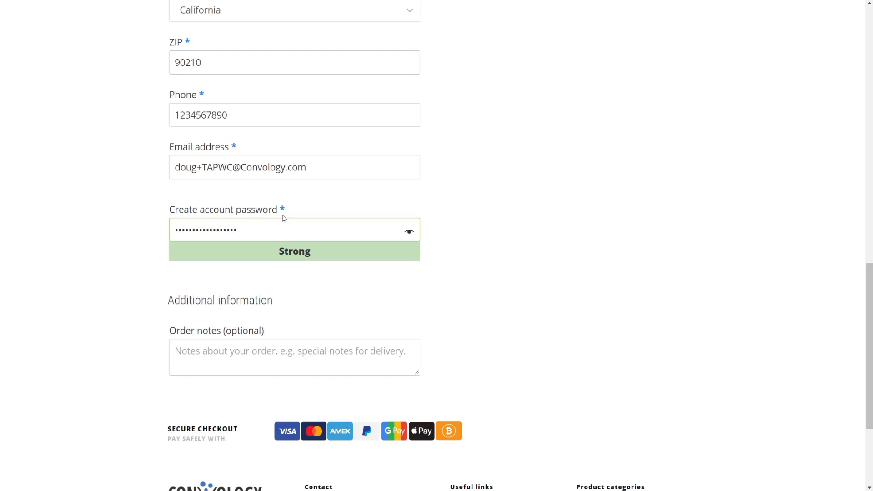
scroll(473, 177, up, 4)
scroll(423, 270, up, 6)
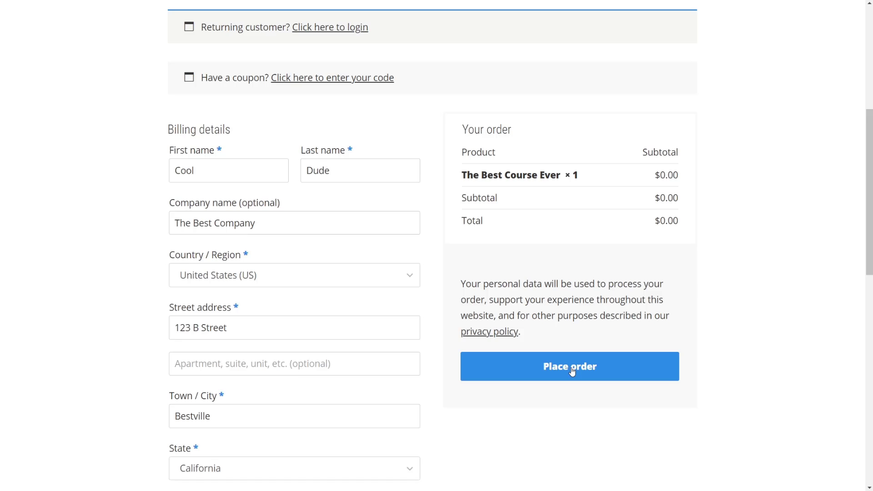
click(573, 372)
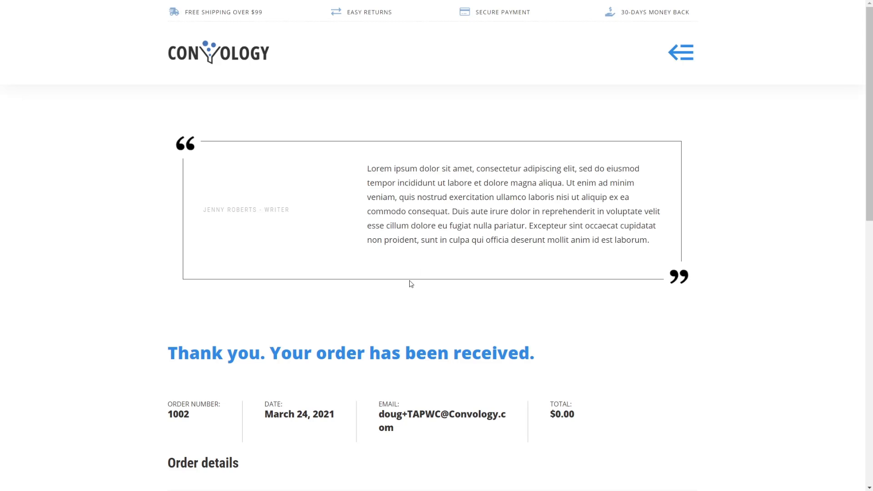
- Scroll through the order-received page for order 1002 of The Best Course Ever
scroll(291, 266, down, 4)
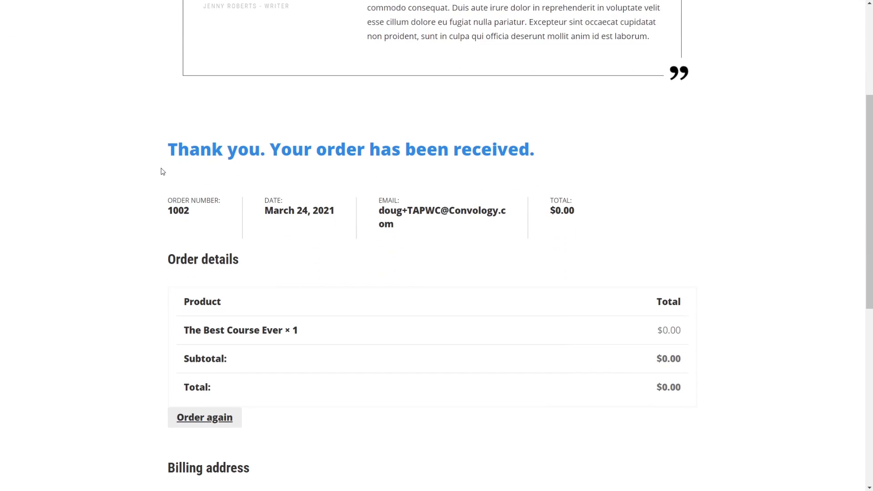
scroll(163, 171, up, 2)
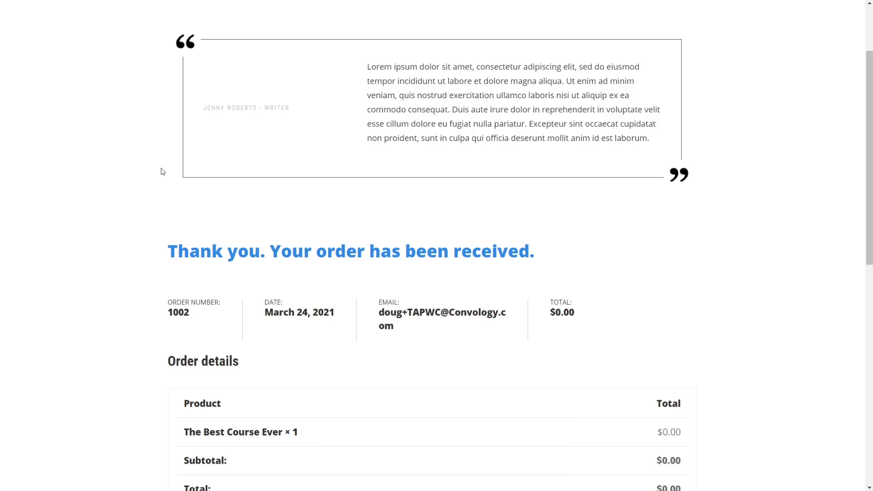
scroll(233, 163, down, 2)
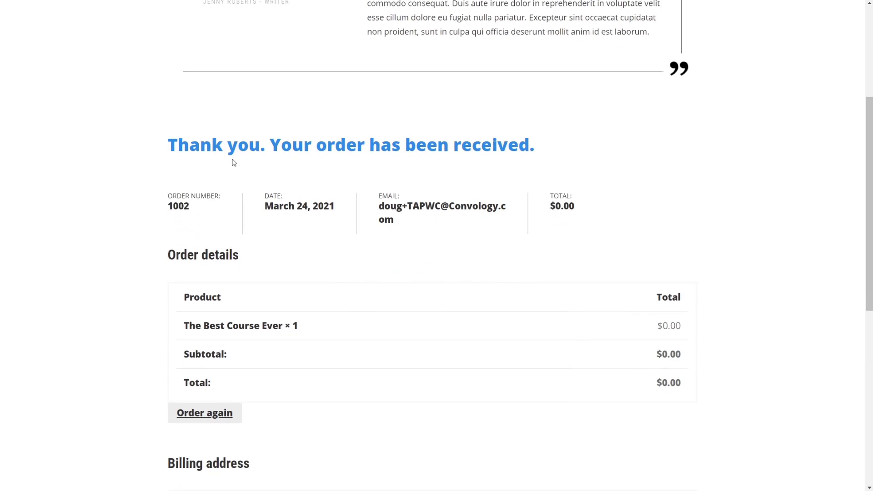
scroll(233, 162, down, 4)
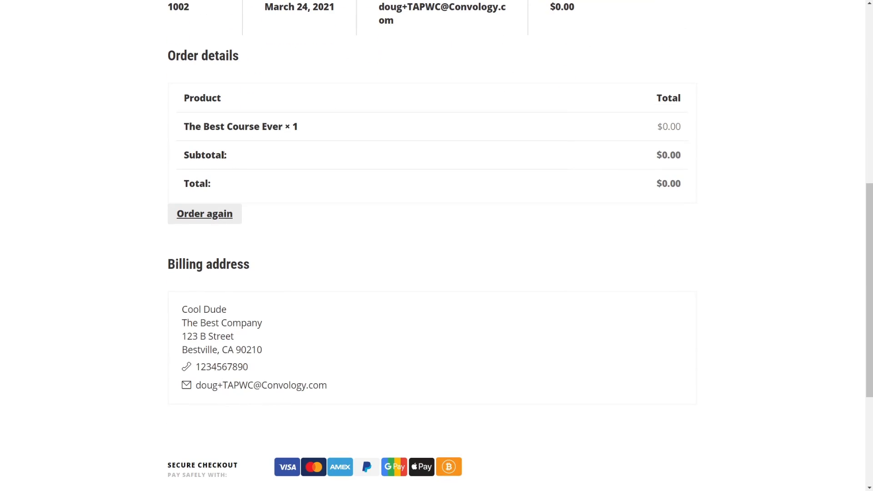
scroll(223, 155, up, 3)
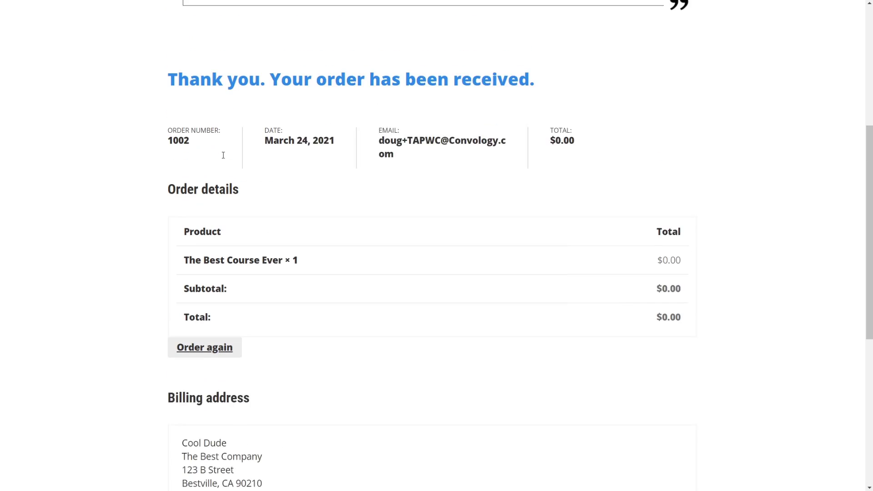
scroll(224, 155, up, 2)
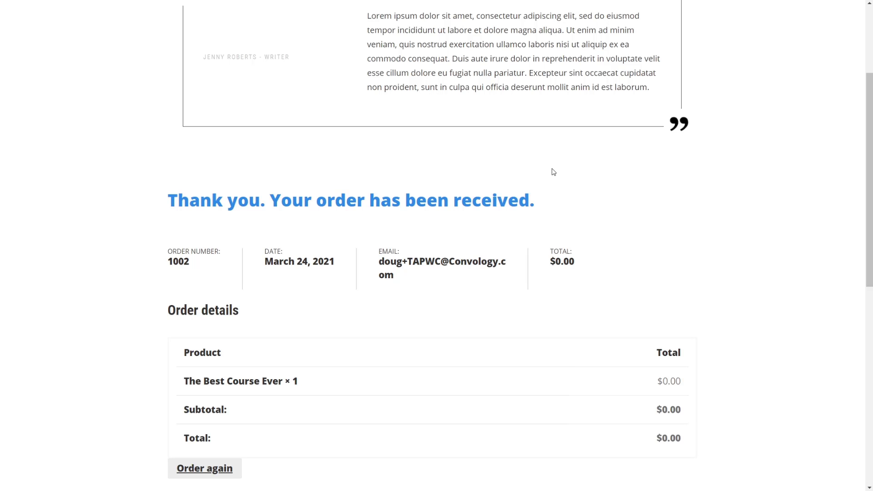
scroll(463, 226, down, 3)
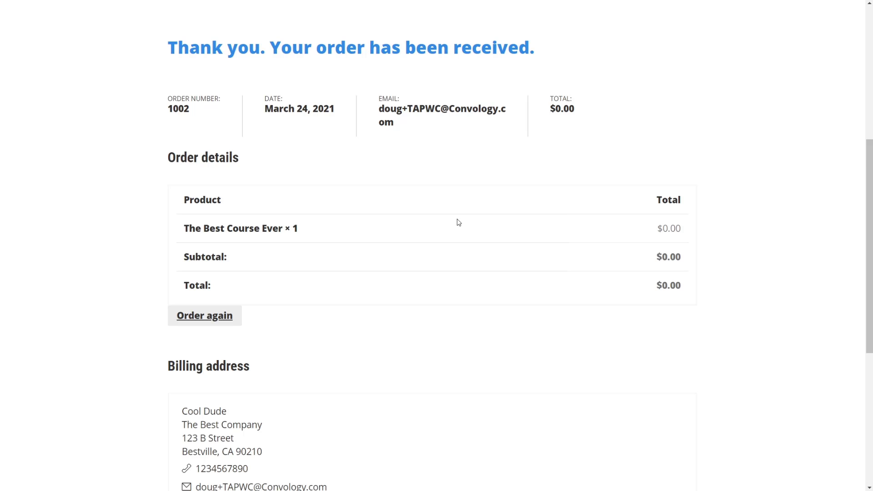
scroll(458, 222, down, 1)
scroll(458, 223, down, 3)
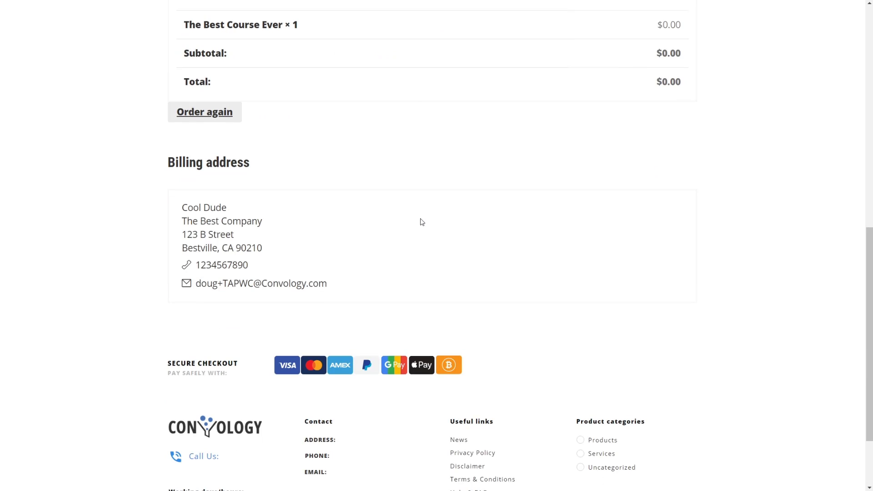
scroll(420, 220, up, 5)
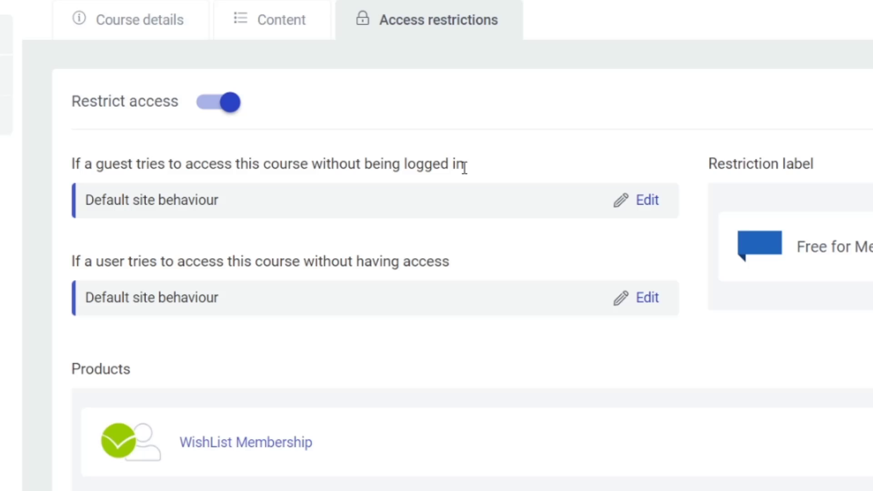
- Set the not-logged-in guest restriction for the course to Display custom content
triple_click(181, 200)
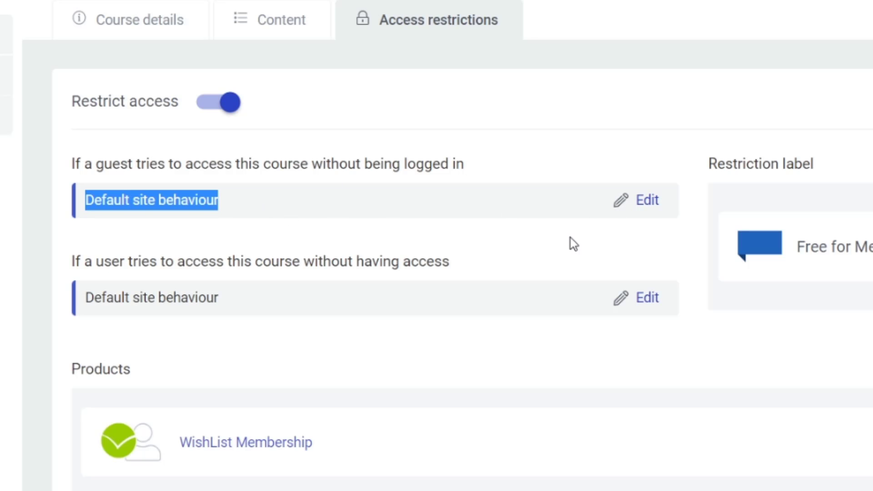
click(651, 201)
click(333, 79)
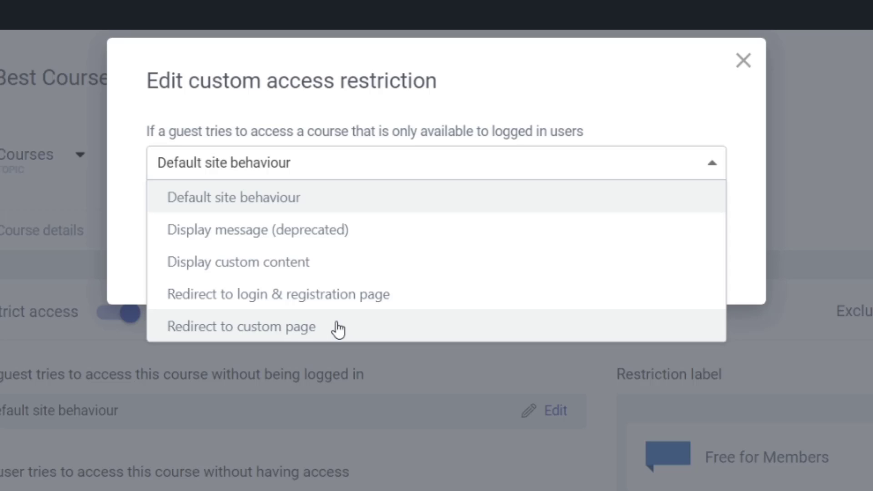
click(264, 266)
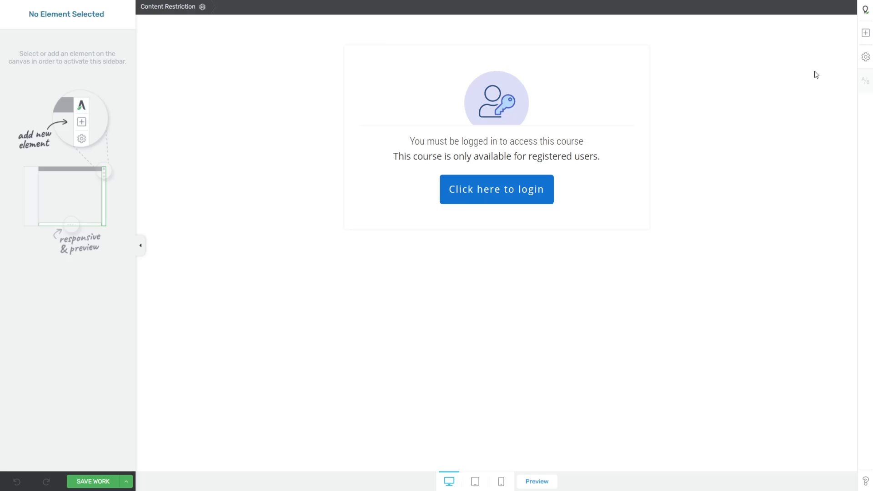
- Duplicate the login button, relabel the copy 'Click Here to Buy the Course', then open Apprentice Settings
click(864, 34)
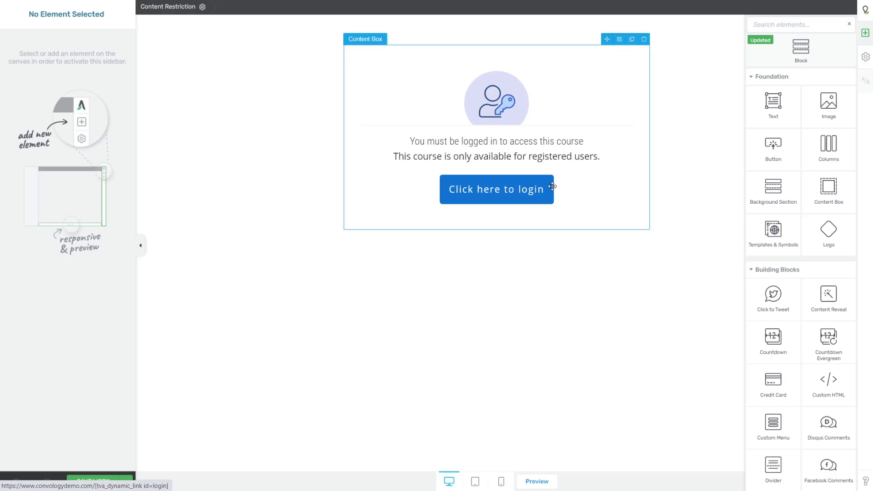
click(536, 169)
click(510, 230)
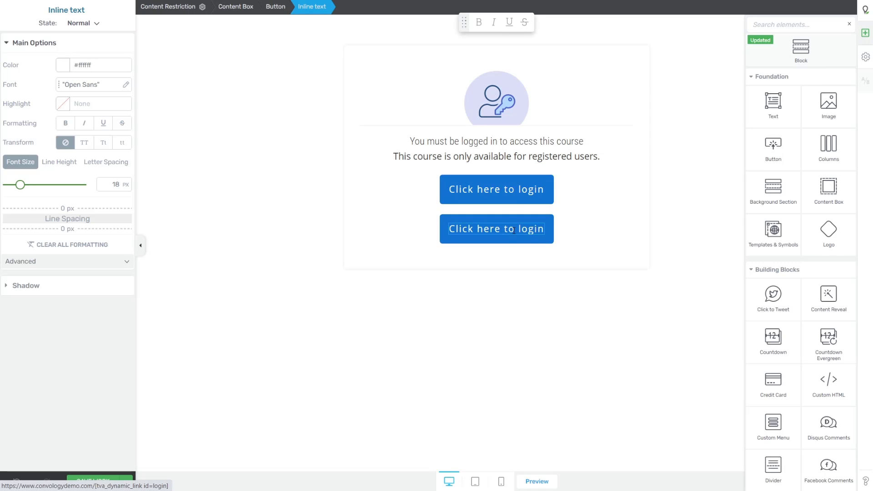
text(Click )
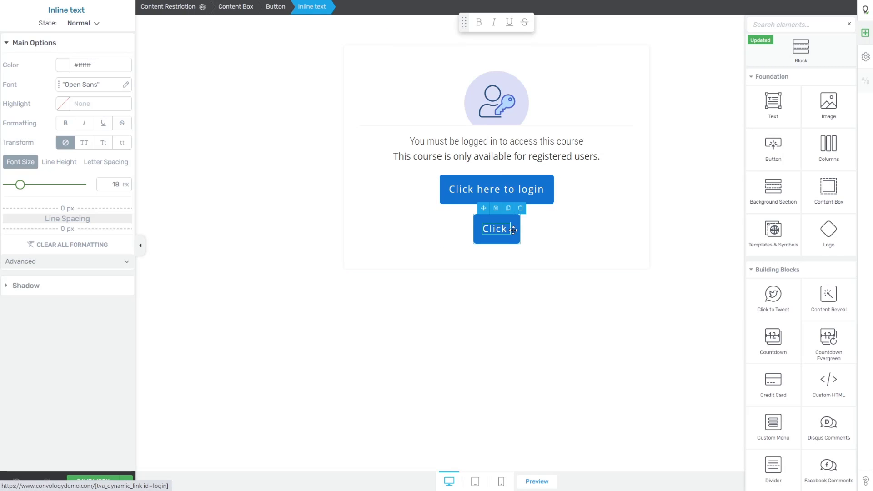
text(Here to Buy the Course)
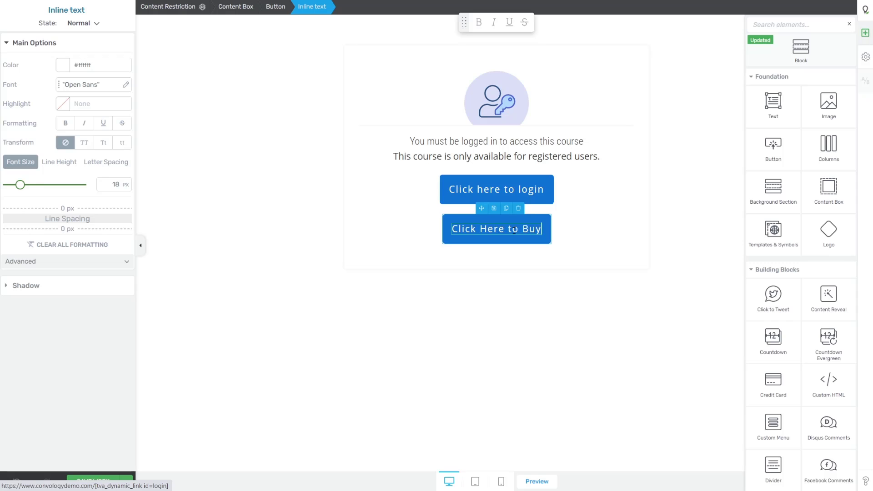
click(628, 349)
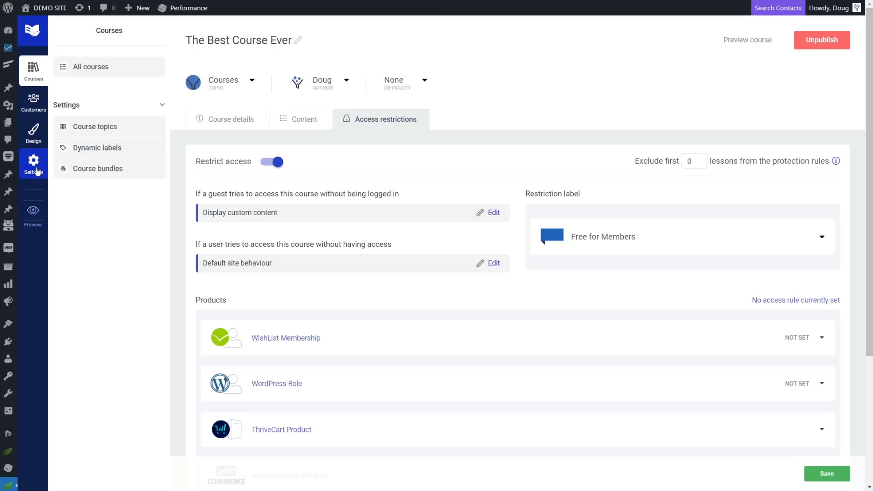
click(35, 169)
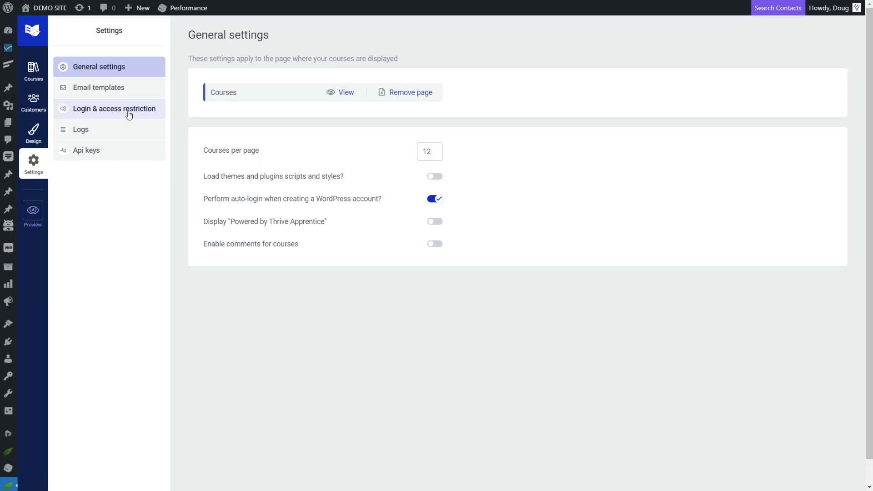
- From Login & access restriction settings, create a new login page titled 'Custom Course Login Page'
click(123, 111)
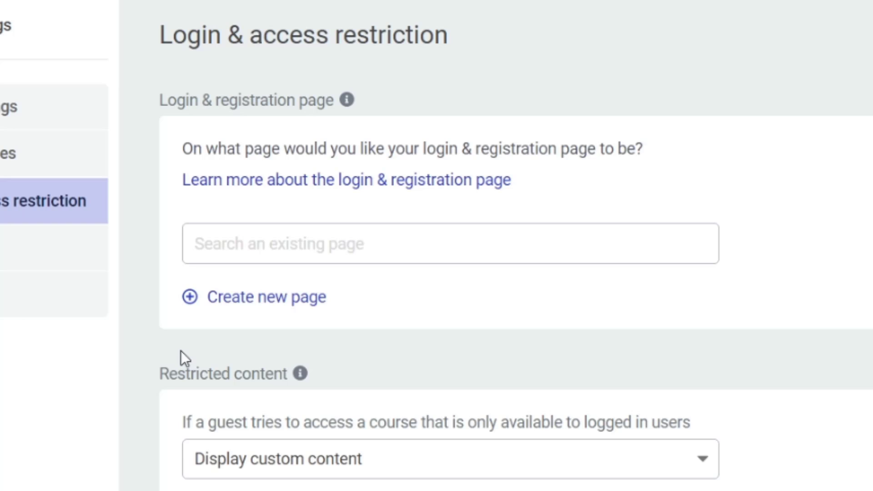
click(266, 300)
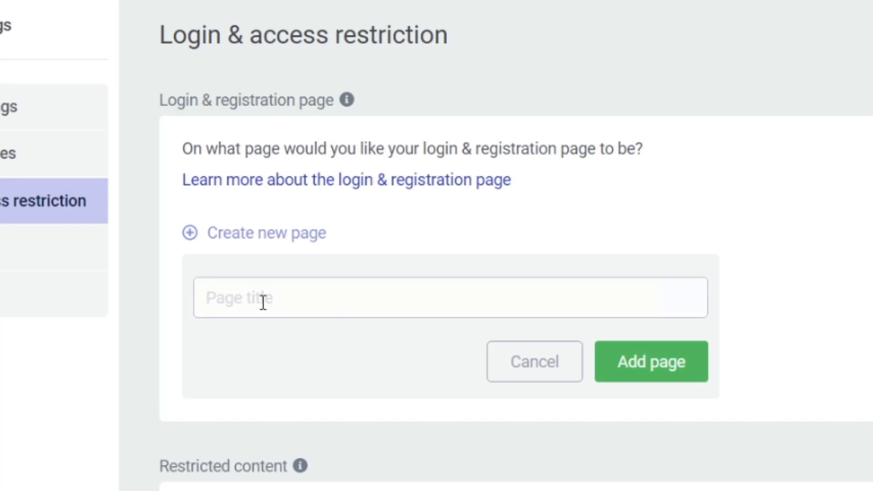
click(282, 296)
text(Custom Course Login )
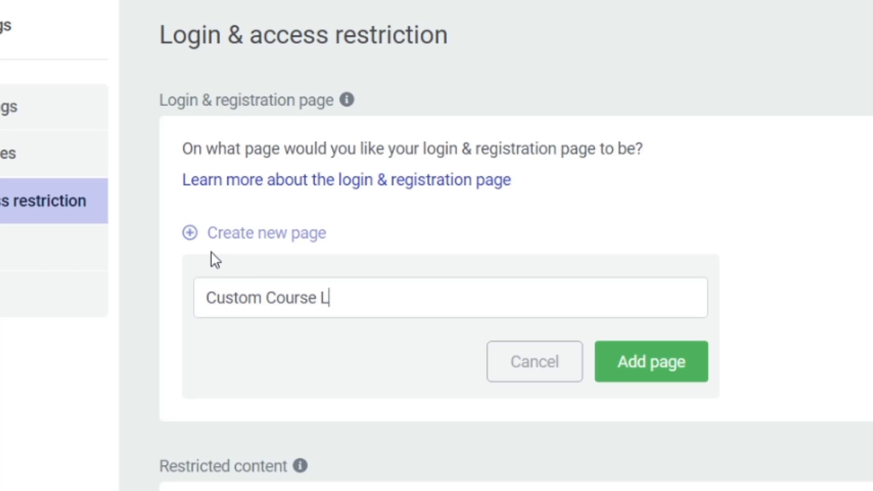
text(Page)
click(650, 360)
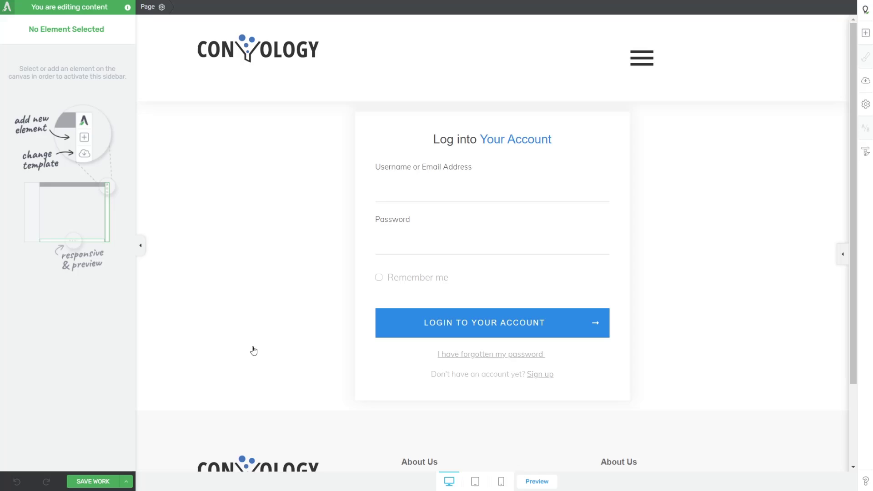
- Make the login form login-only, redirecting to the Apprentice course index after login, and save the page
scroll(295, 364, down, 2)
scroll(318, 327, up, 2)
click(376, 137)
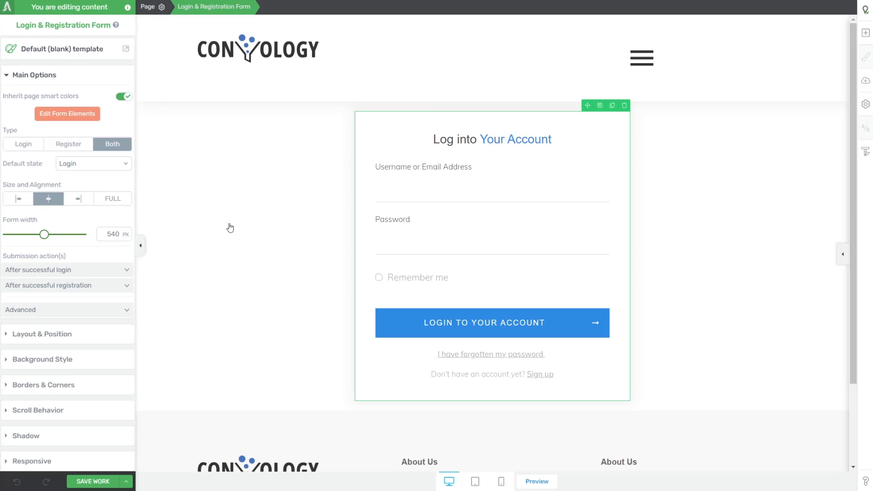
click(120, 271)
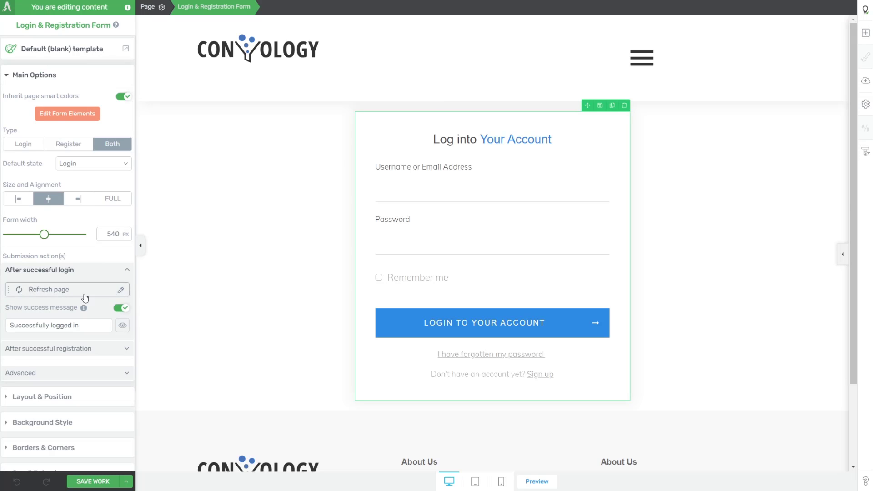
click(121, 289)
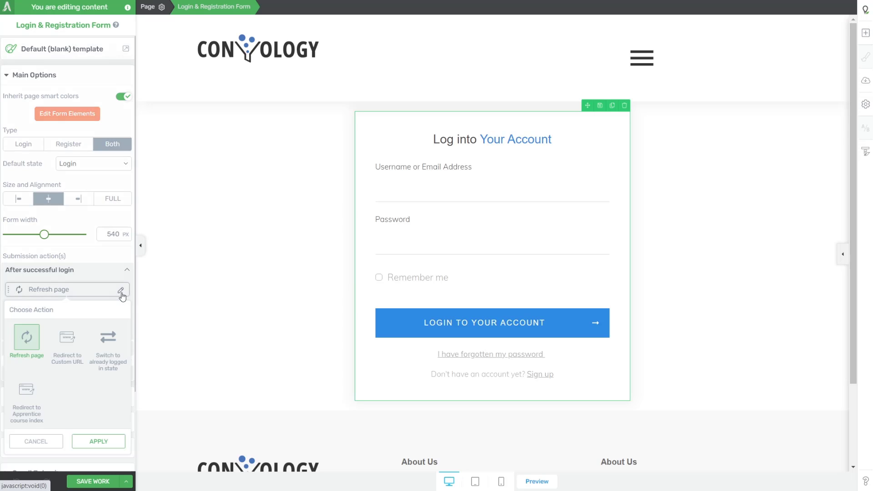
click(31, 405)
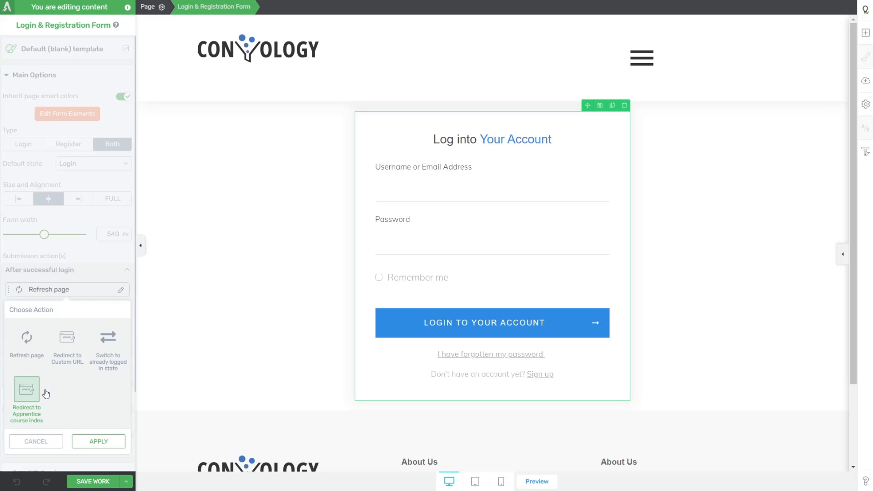
click(92, 442)
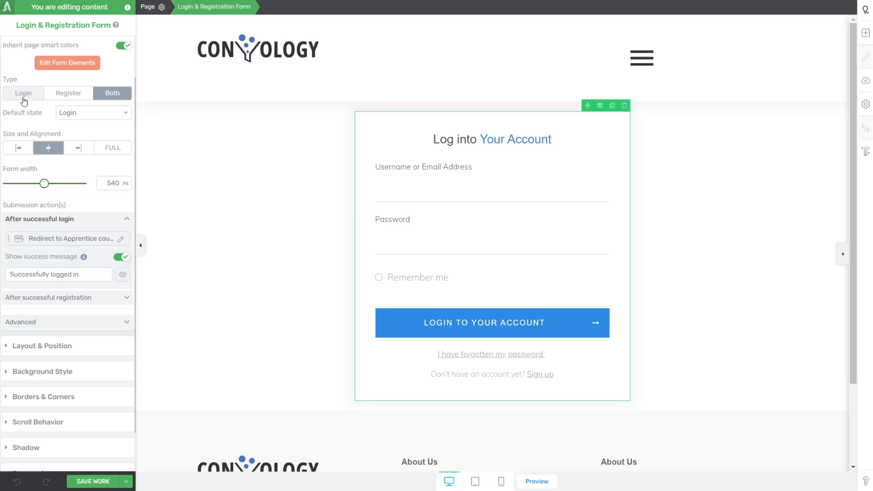
click(27, 96)
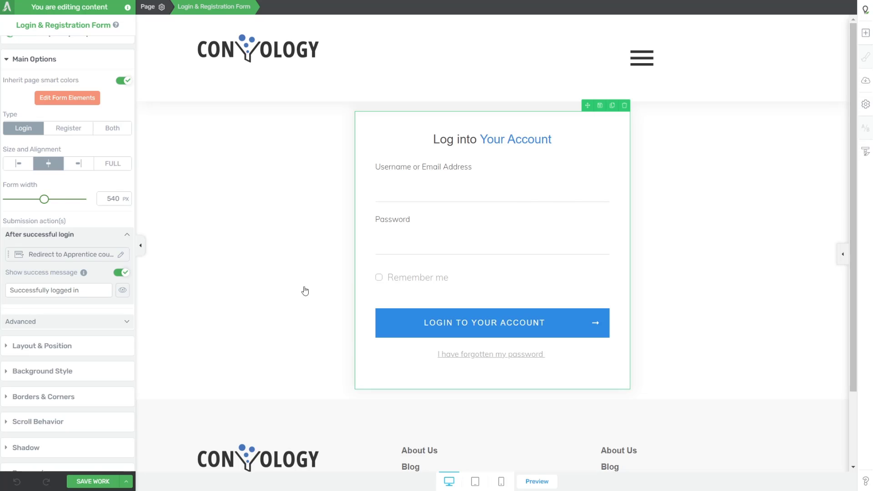
click(89, 481)
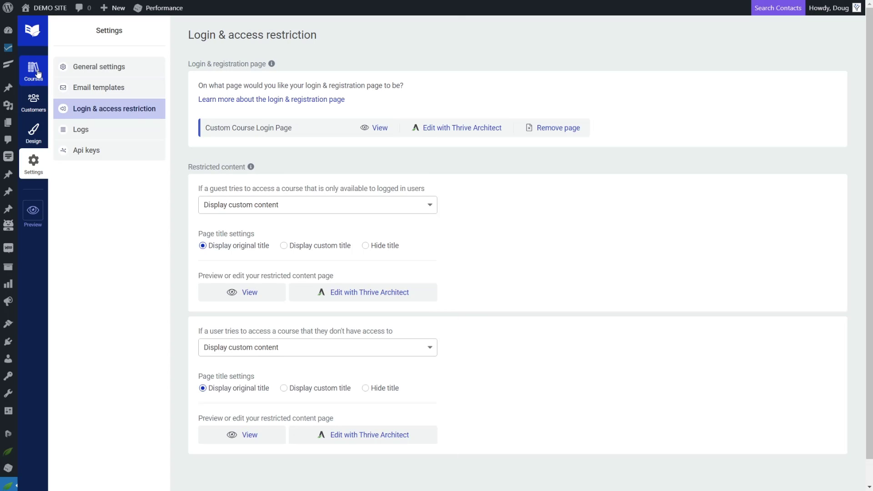
- Open The Best Course Ever's access restrictions and edit the rule for users without access
click(33, 71)
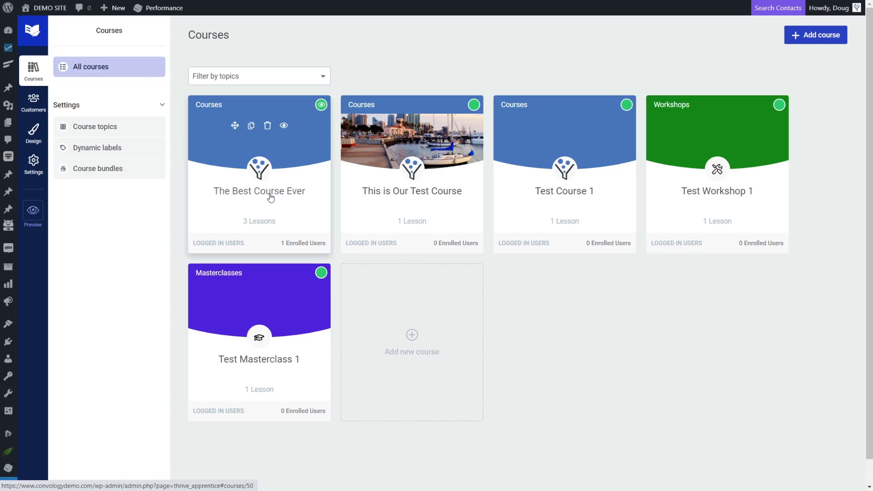
click(272, 193)
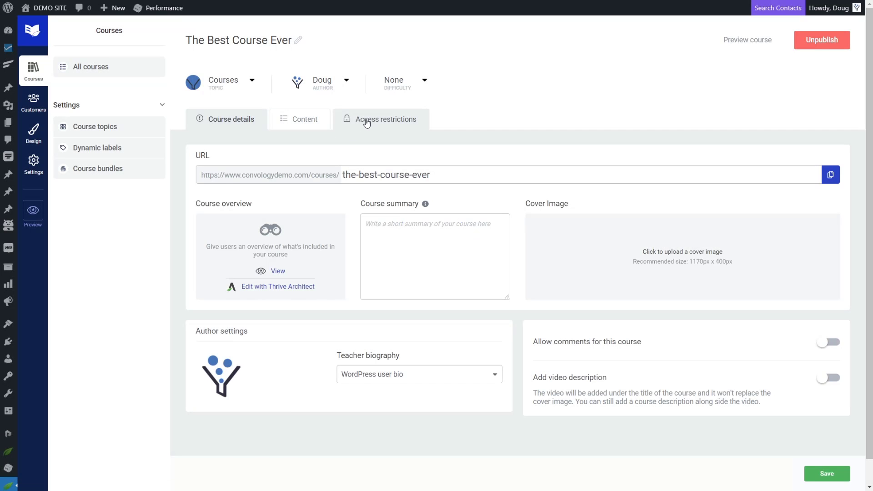
click(364, 121)
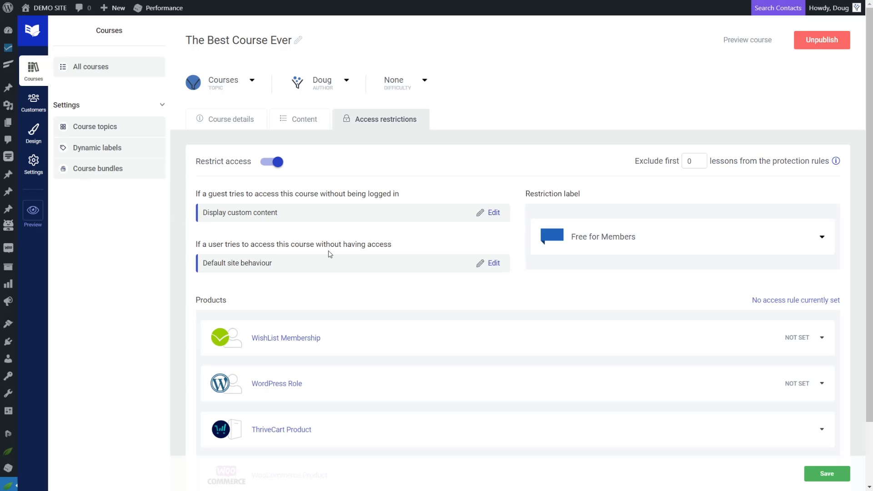
click(493, 264)
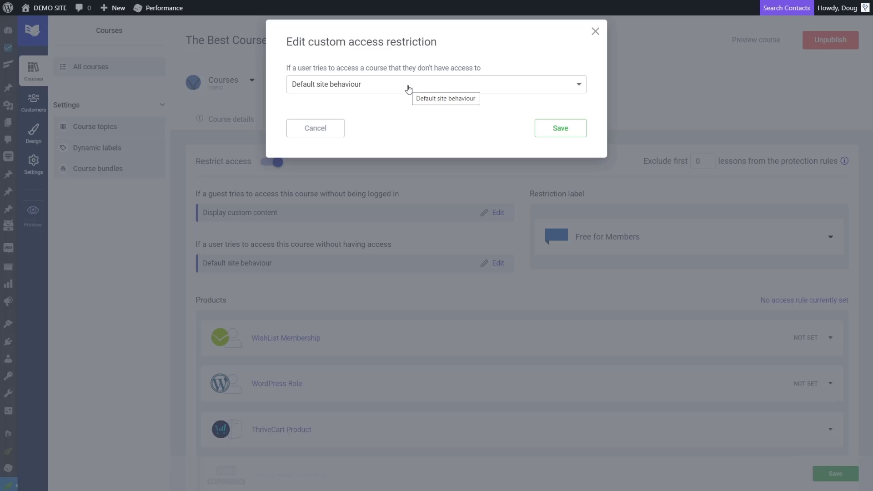
click(384, 86)
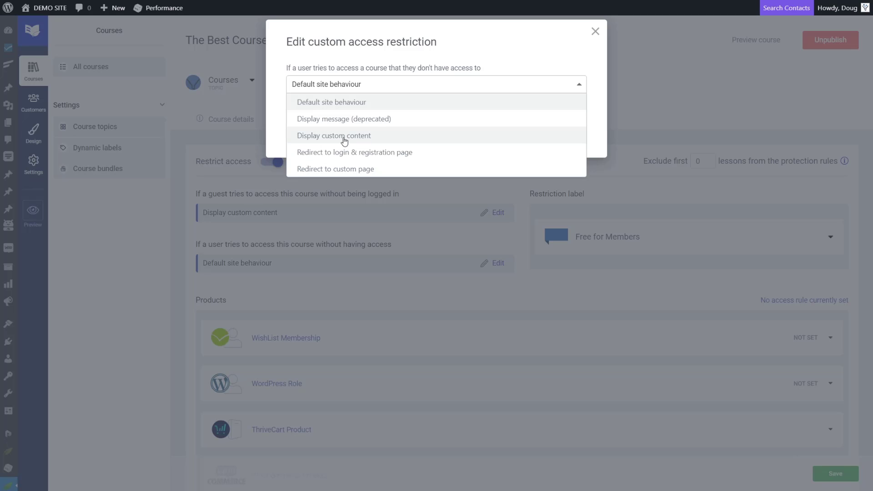
- Switch the no-access rule to Display custom content, check the sign-up button link, and save
click(344, 136)
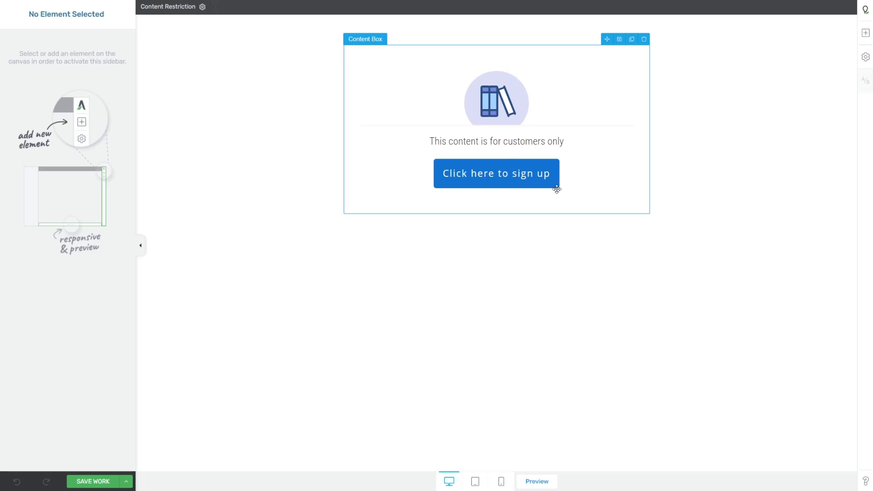
click(517, 178)
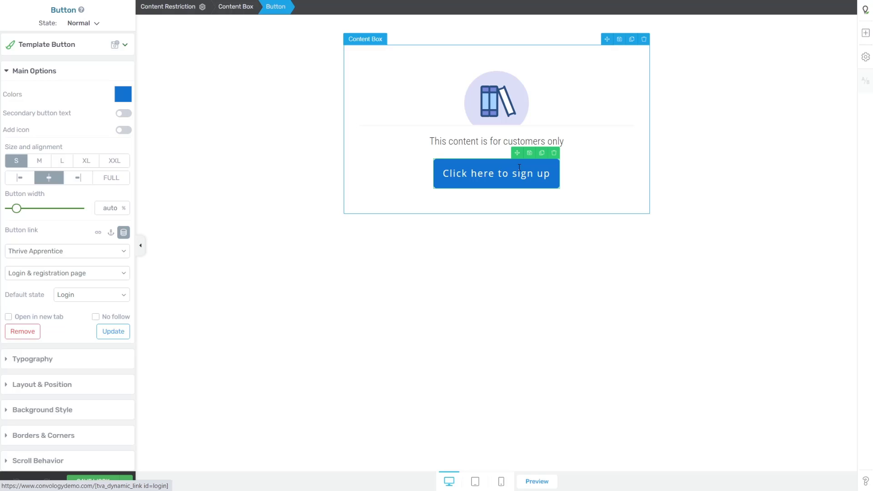
click(97, 482)
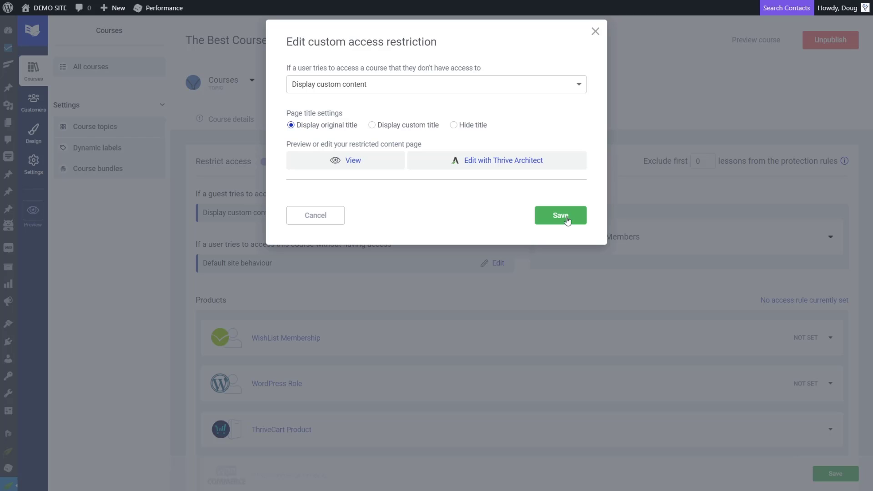
click(563, 217)
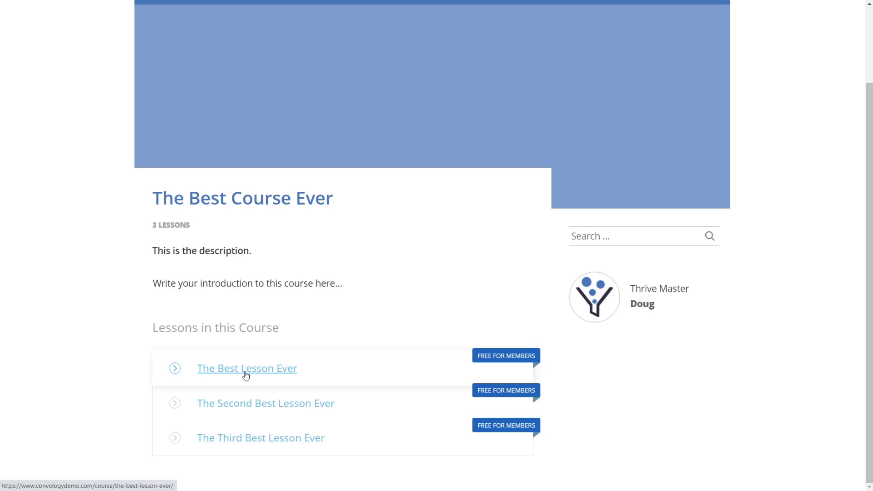
- Open The Best Lesson Ever as a guest and scroll to the login-required message
click(245, 369)
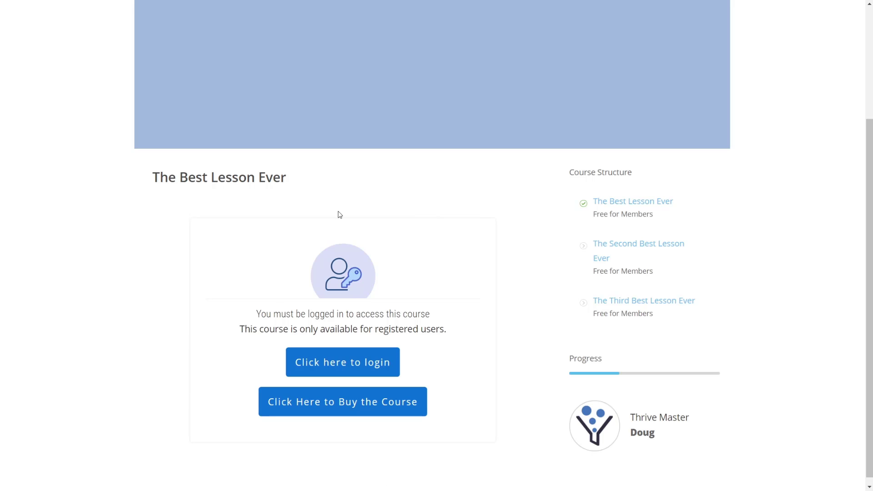
scroll(343, 120, up, 3)
scroll(343, 123, up, 1)
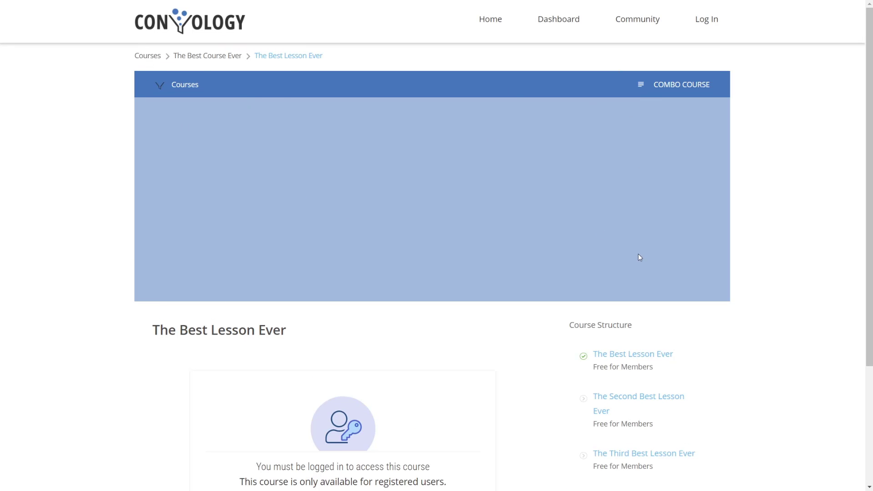
scroll(530, 302, down, 4)
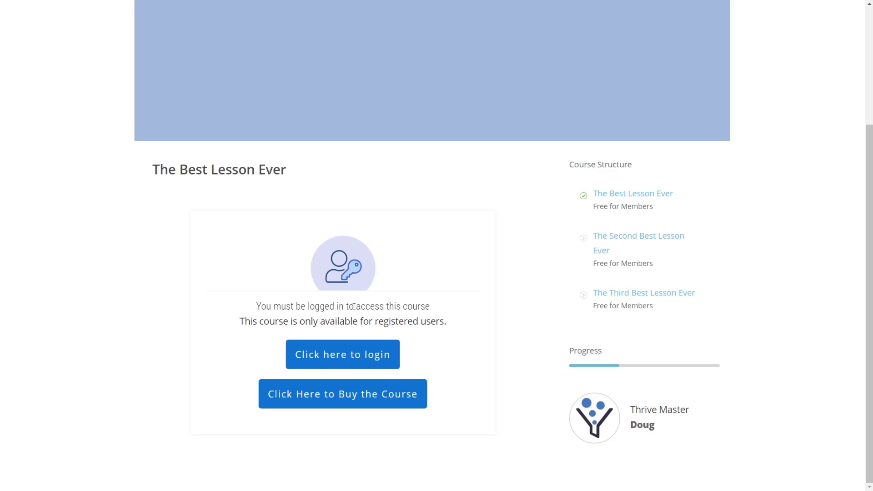
- Log in through the custom login page using the password manager's saved credentials
click(376, 354)
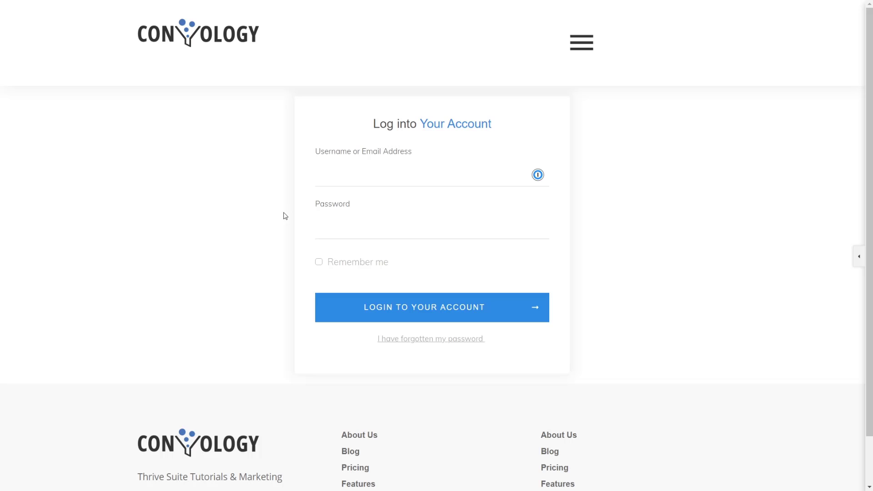
key(ctrl+backslash)
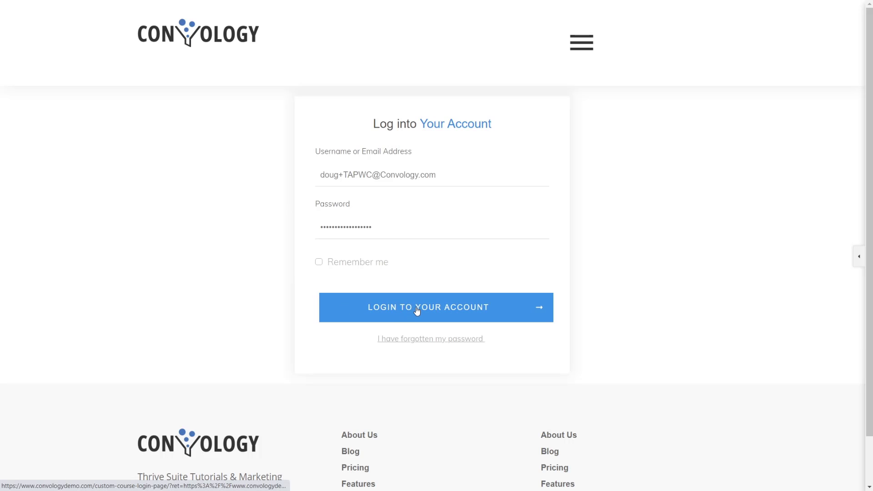
click(383, 307)
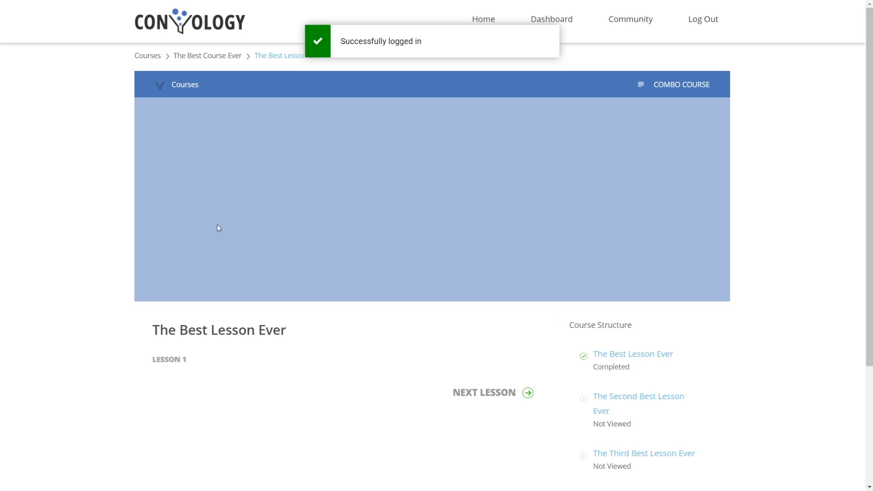
- Review the unlocked The Best Lesson Ever page, briefly highlighting its title
scroll(188, 215, down, 3)
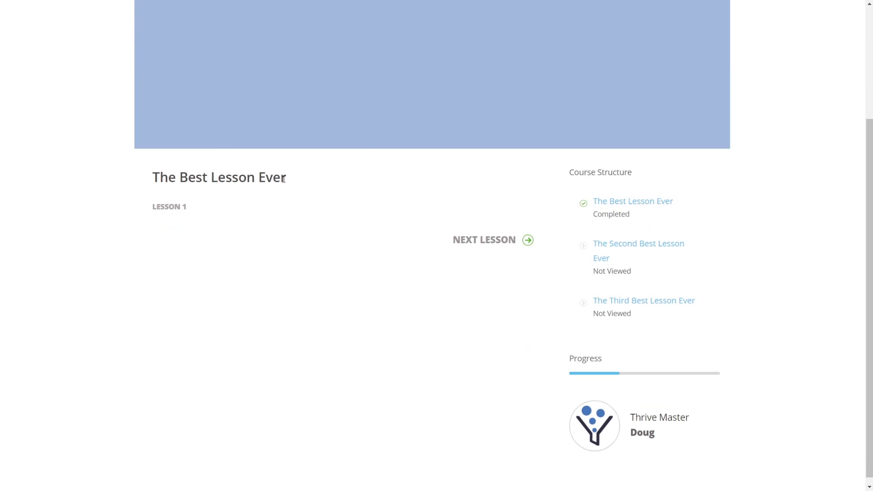
drag(304, 181, 153, 178)
click(128, 191)
scroll(175, 235, up, 3)
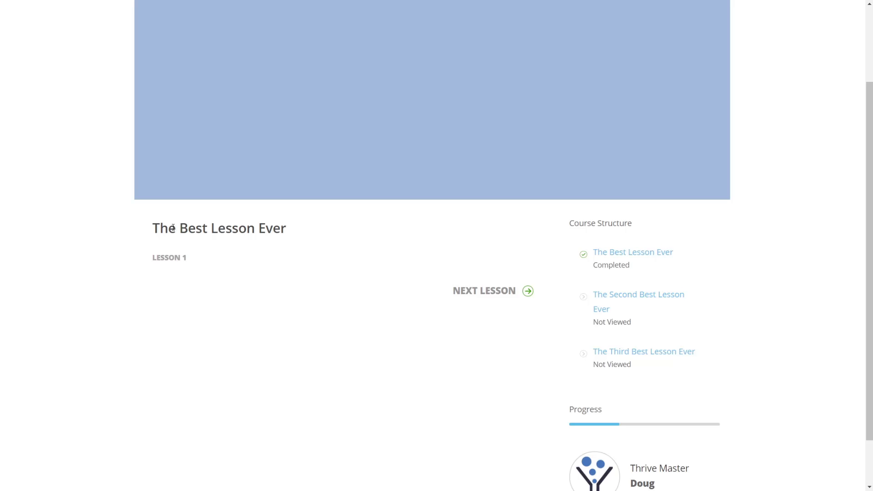